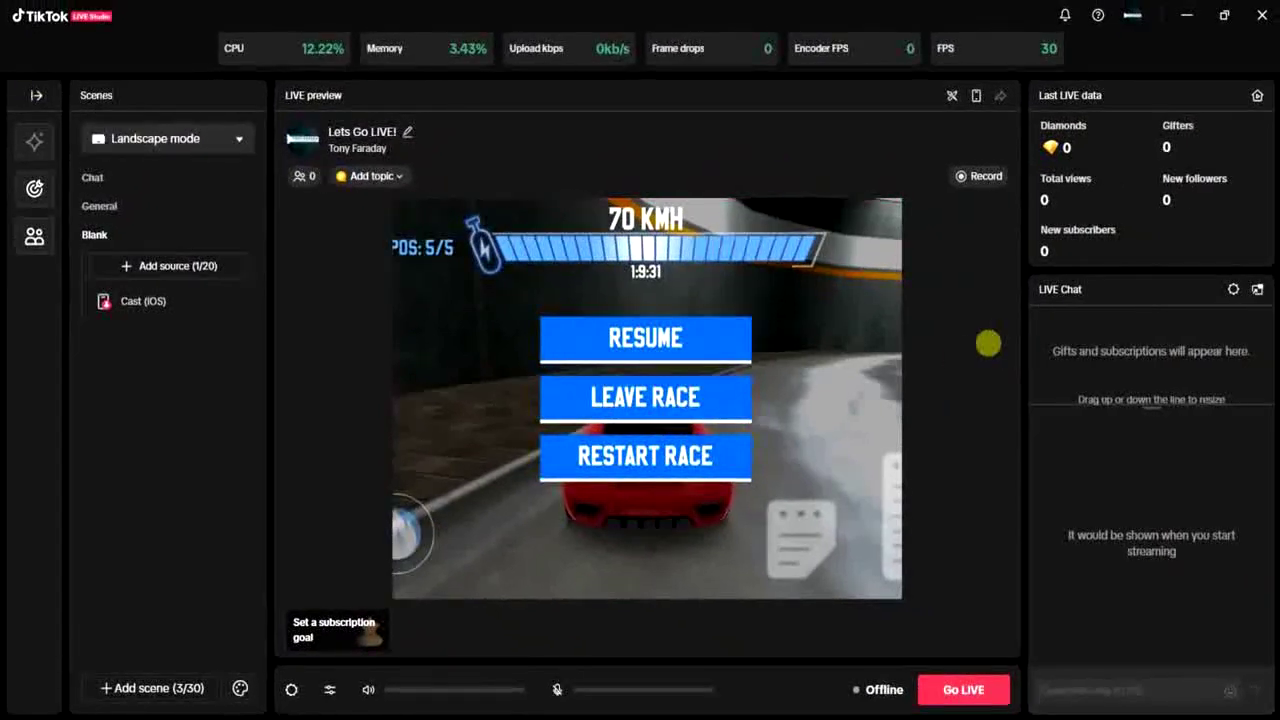
Delete the Cast (iOS) source from the Blank scene's source list.
{"action": "left_click", "coordinate": [794, 327]}
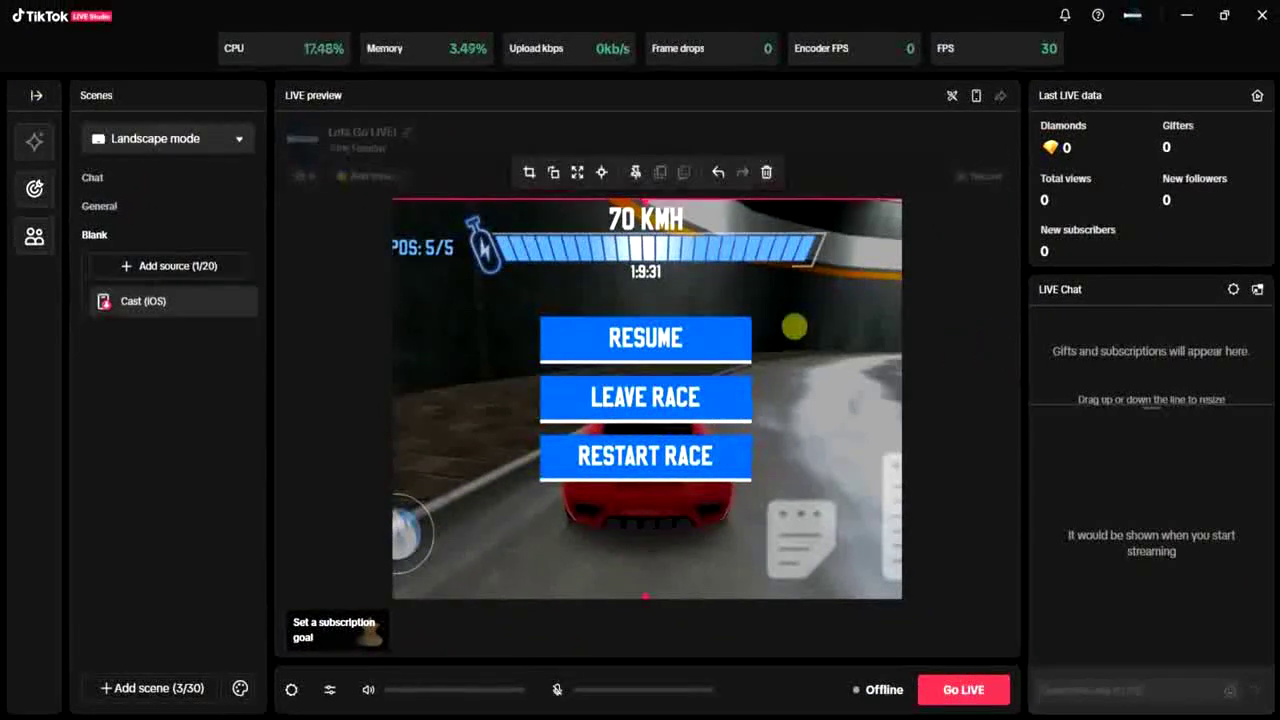
{"action": "right_click", "coordinate": [766, 173]}
{"action": "left_click", "coordinate": [766, 173]}
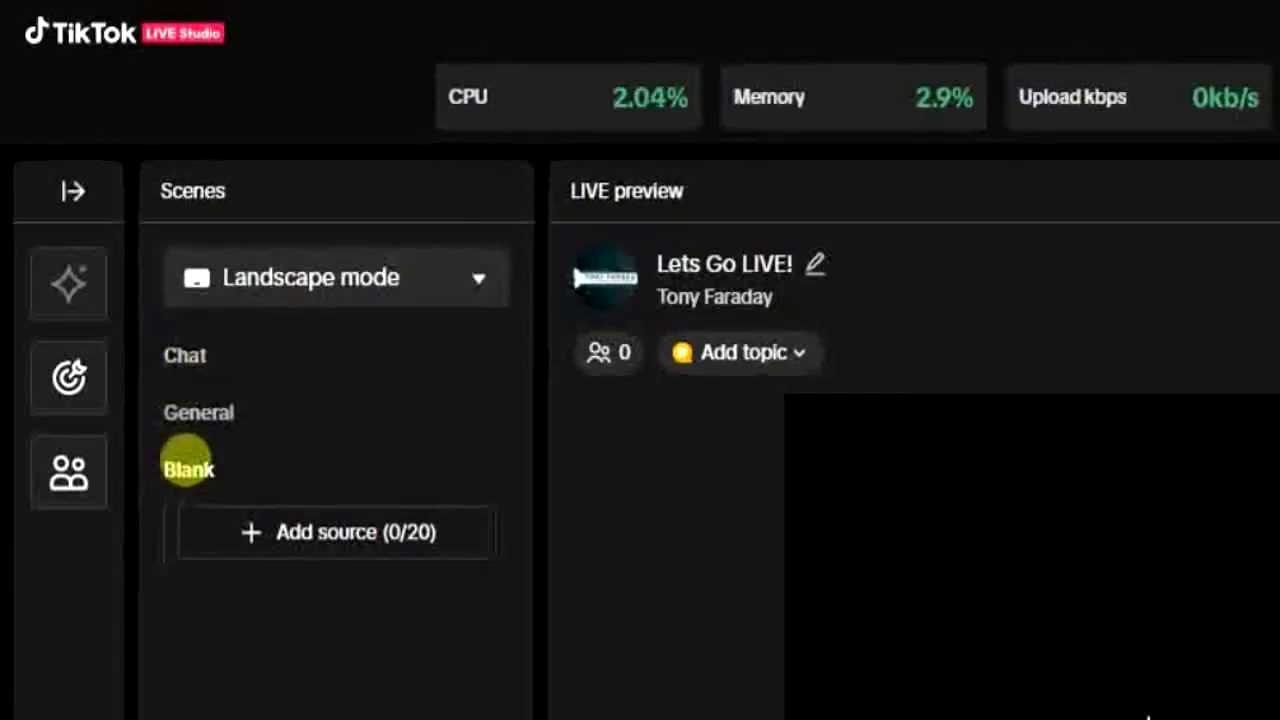
Delete the Blank scene, then the General scene, confirming each deletion.
{"action": "right_click", "coordinate": [188, 470]}
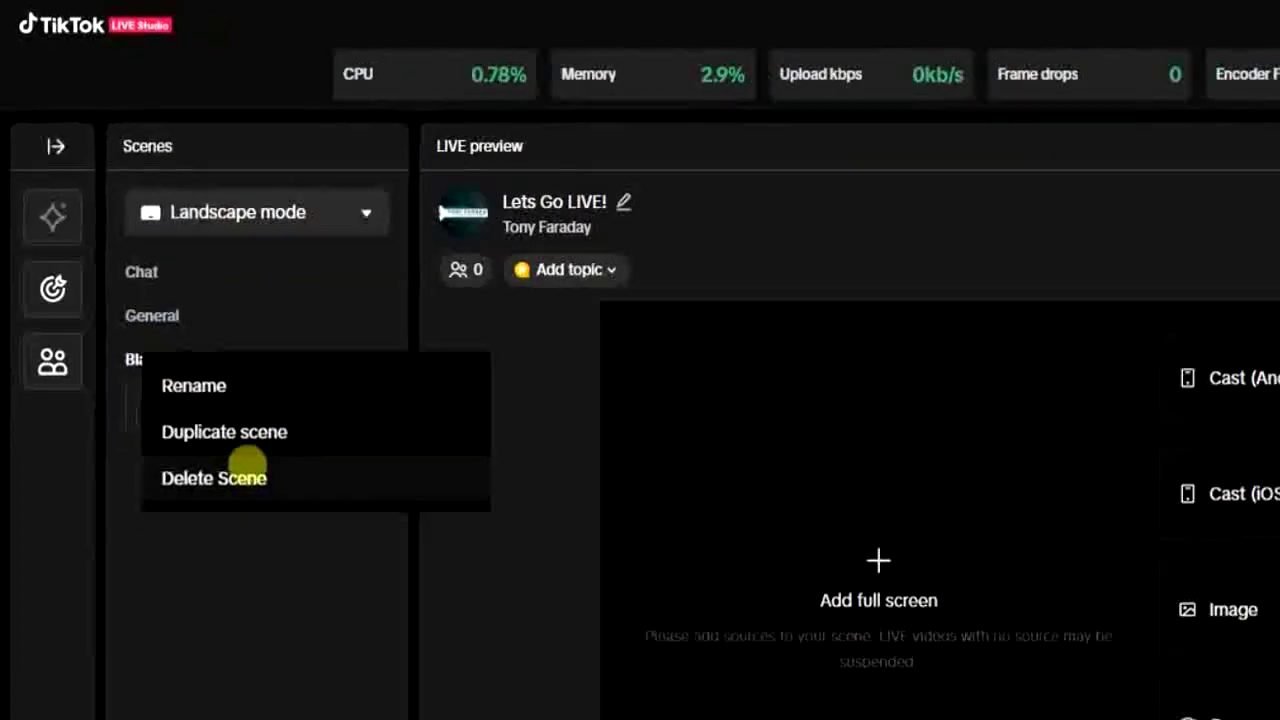
{"action": "left_click", "coordinate": [285, 625]}
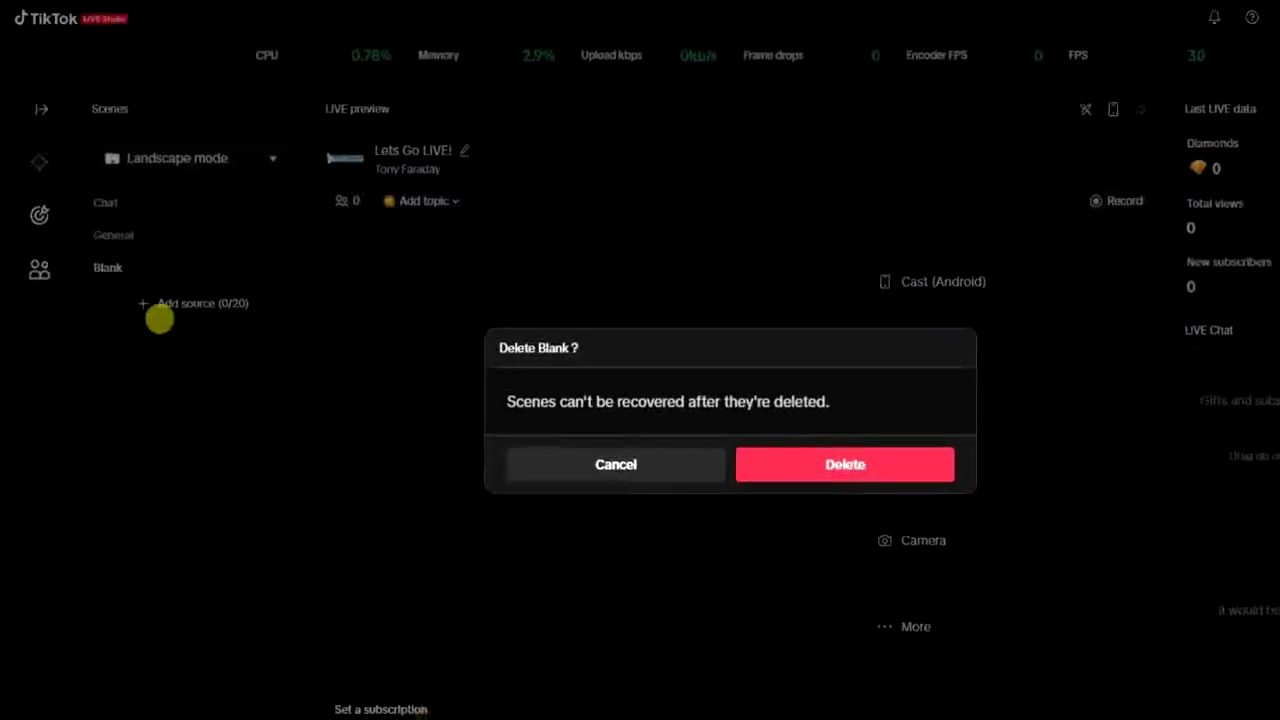
{"action": "left_click", "coordinate": [818, 463]}
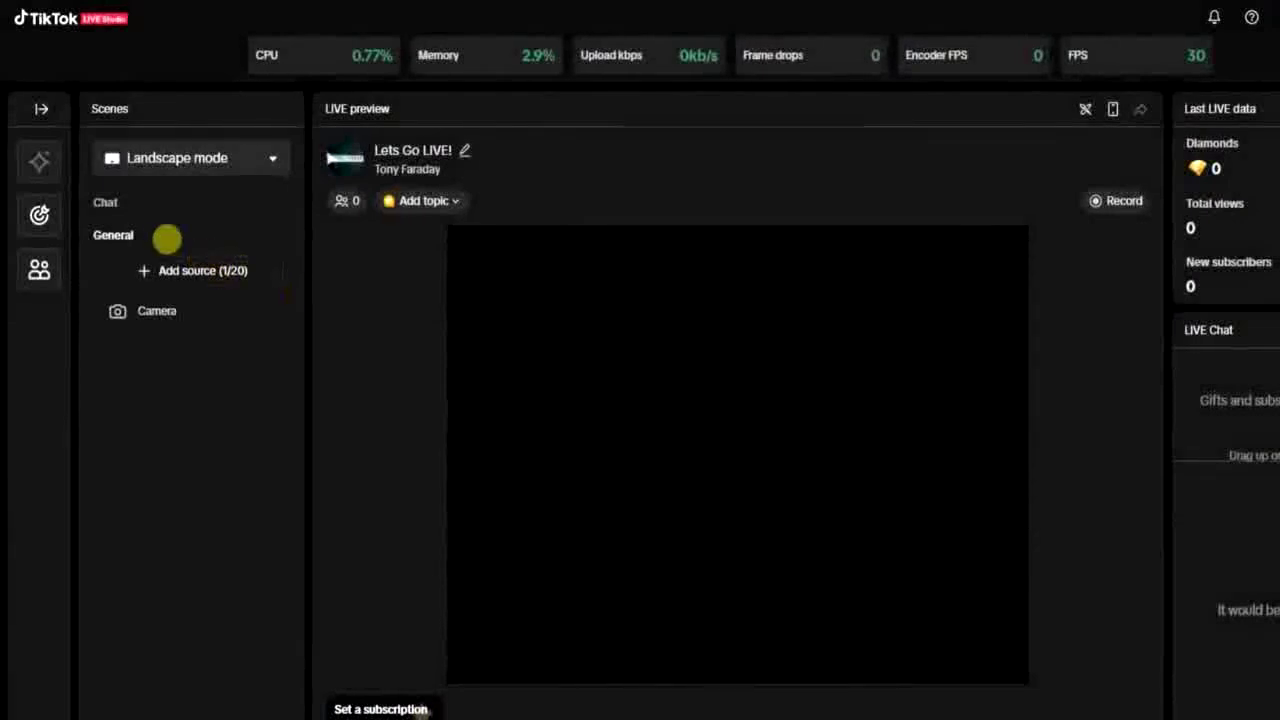
{"action": "right_click", "coordinate": [129, 230]}
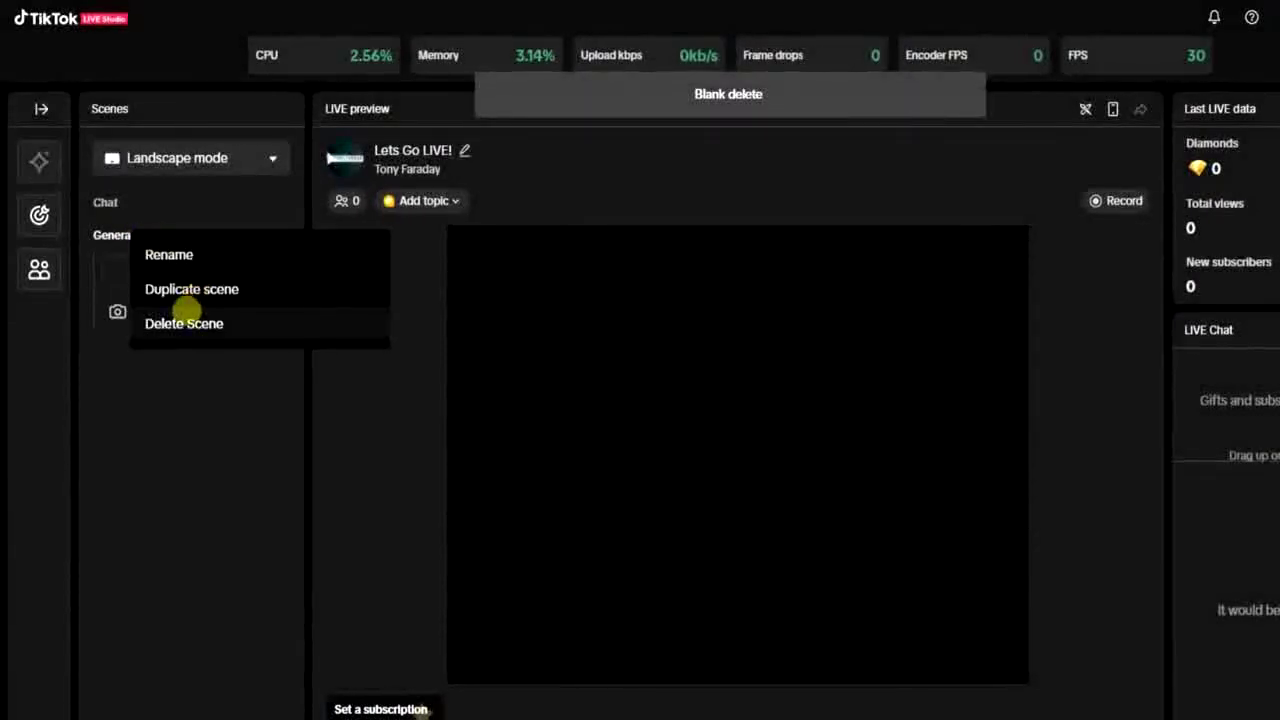
{"action": "left_click", "coordinate": [188, 321]}
{"action": "left_click", "coordinate": [818, 464]}
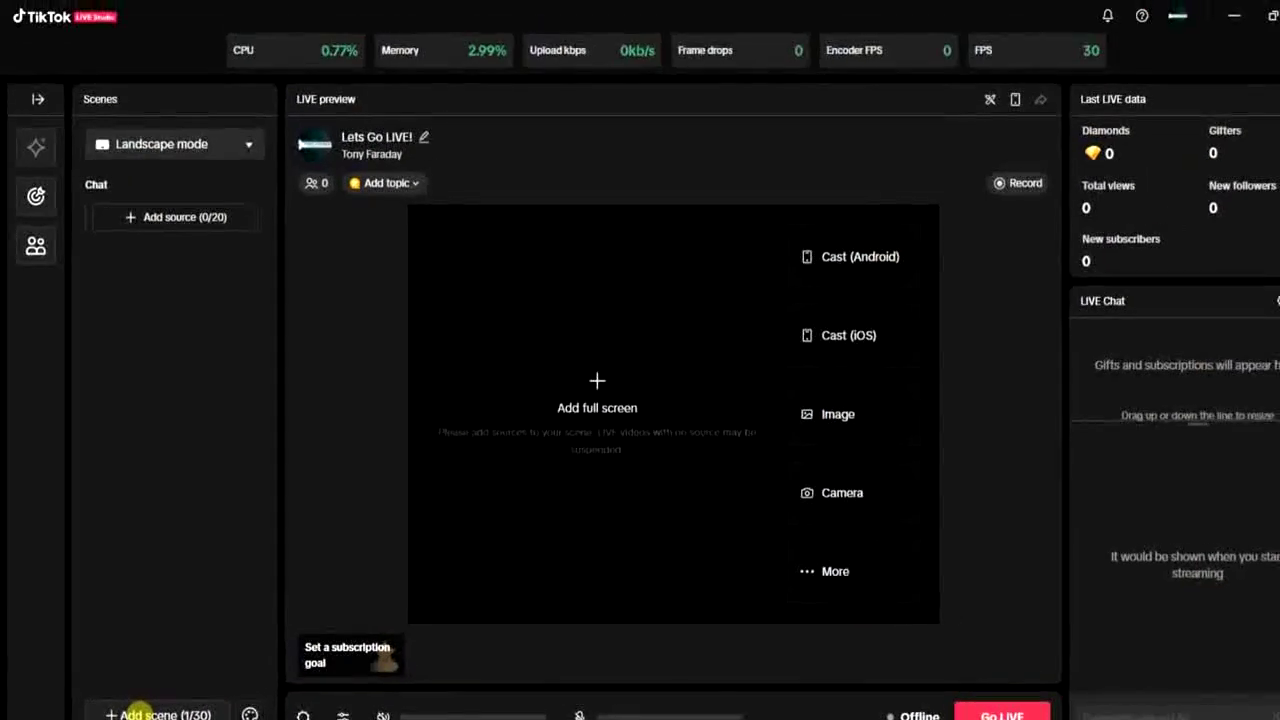
Add a new scene from the General template in Landscape orientation.
{"action": "left_click", "coordinate": [138, 712]}
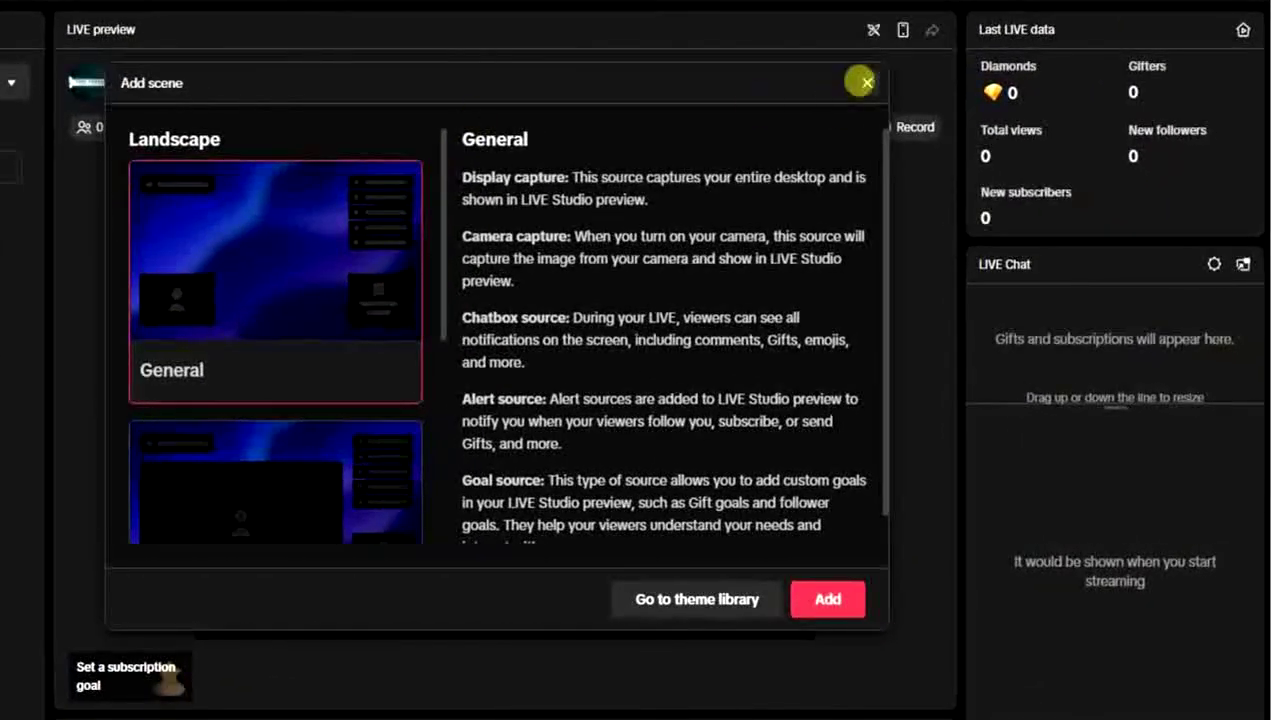
{"action": "left_click", "coordinate": [864, 82]}
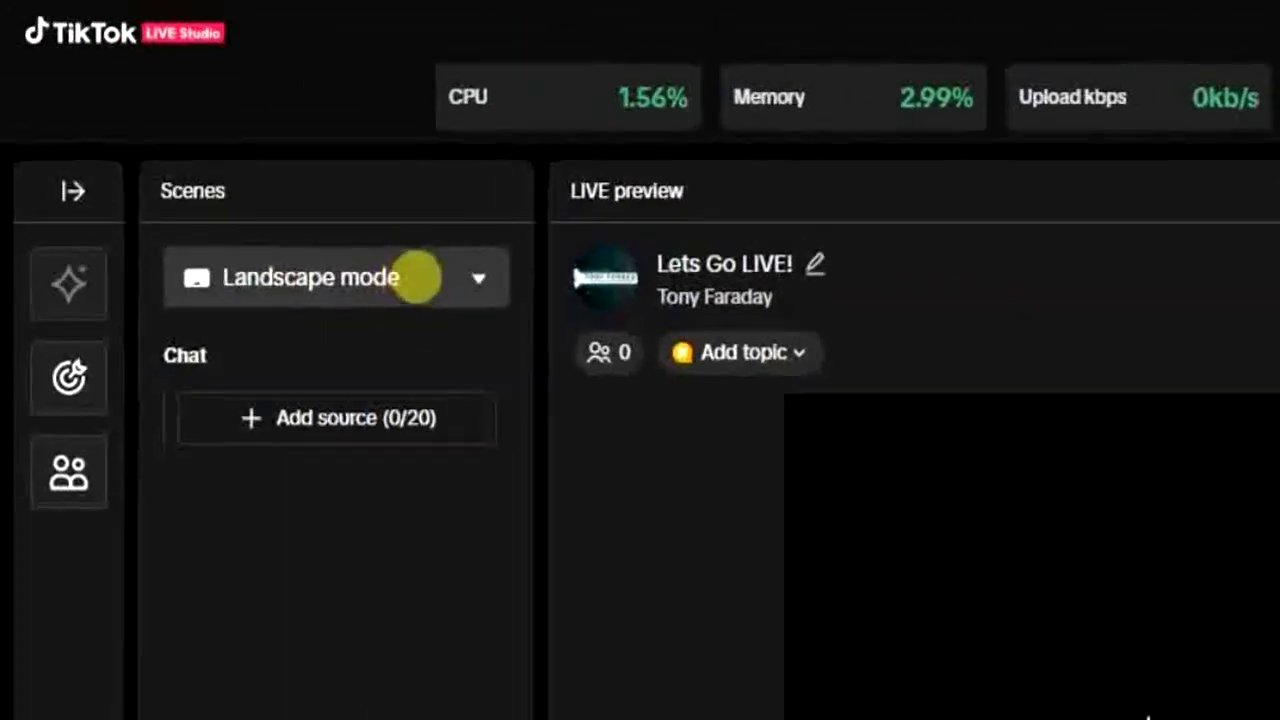
{"action": "left_click", "coordinate": [416, 277]}
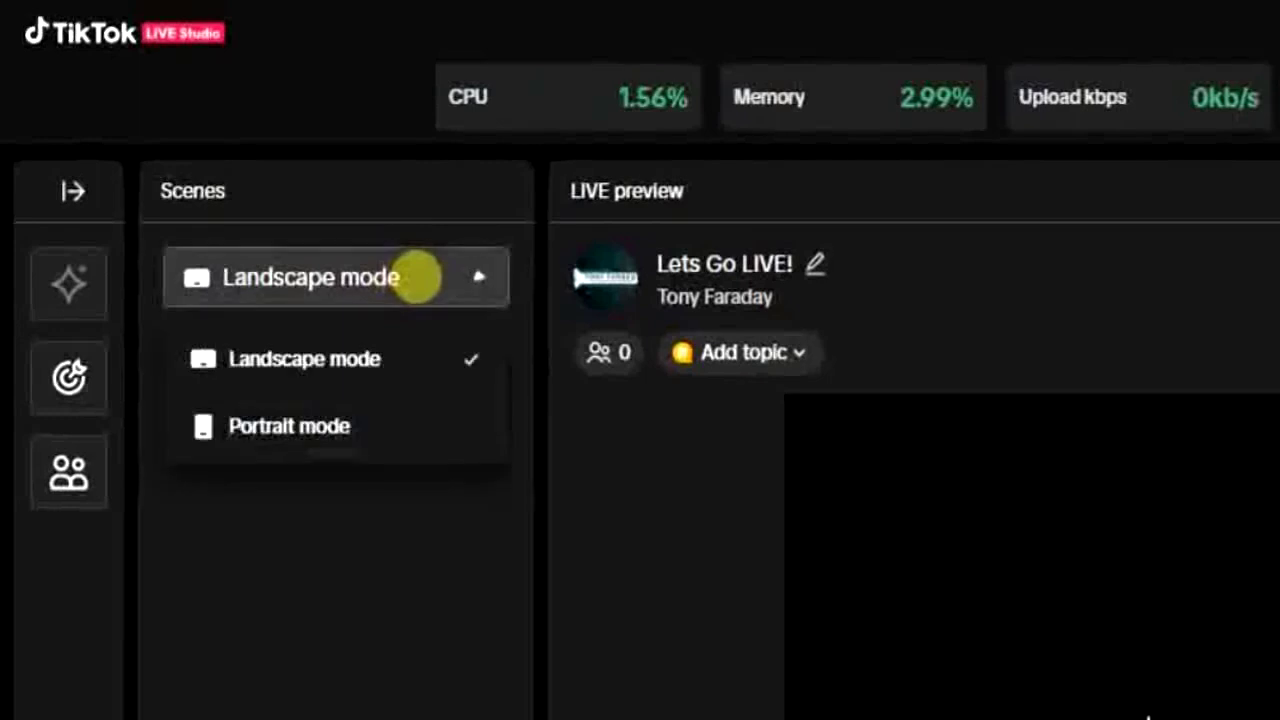
{"action": "left_click", "coordinate": [414, 355]}
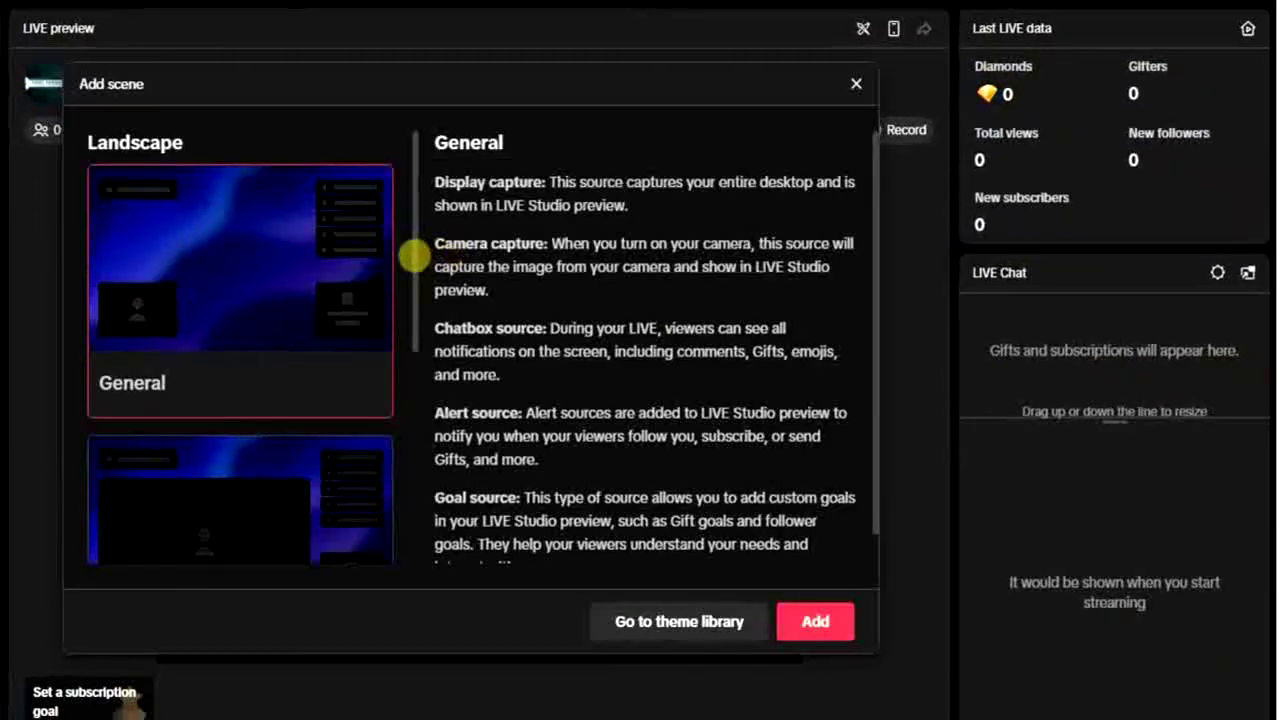
{"action": "left_click_drag", "start_coordinate": [414, 257], "coordinate": [443, 243]}
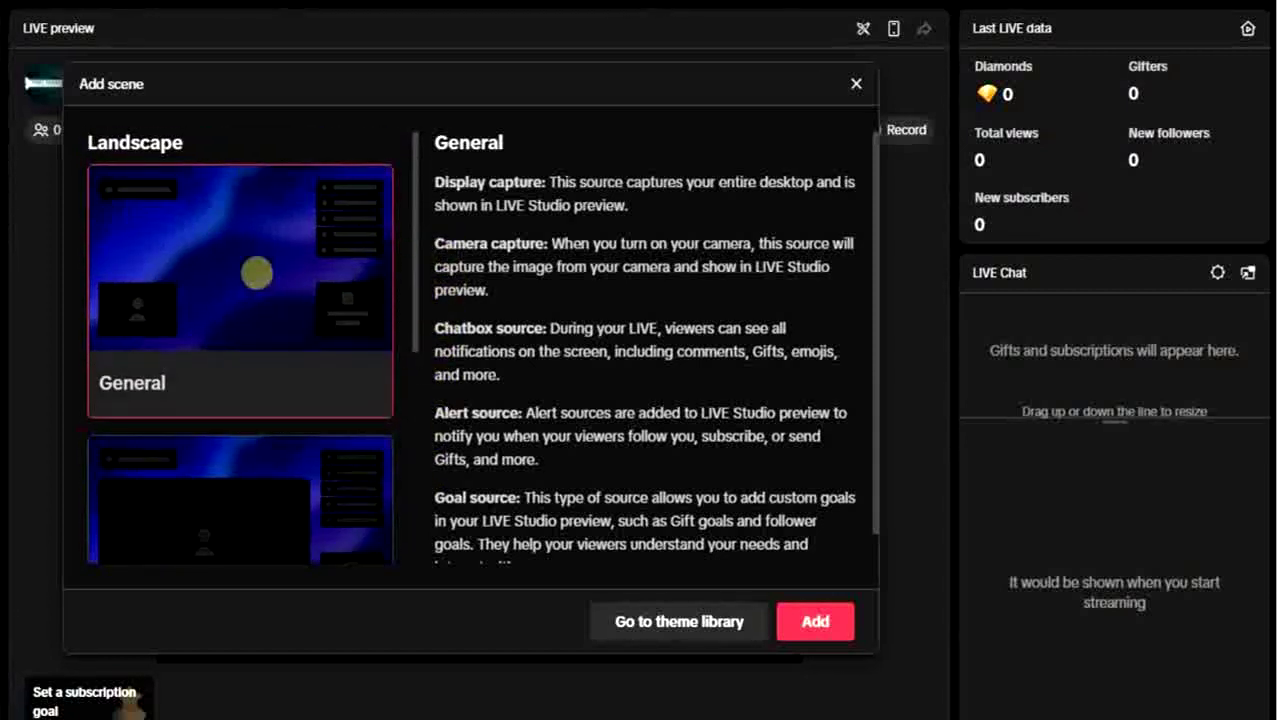
{"action": "left_click", "coordinate": [808, 621]}
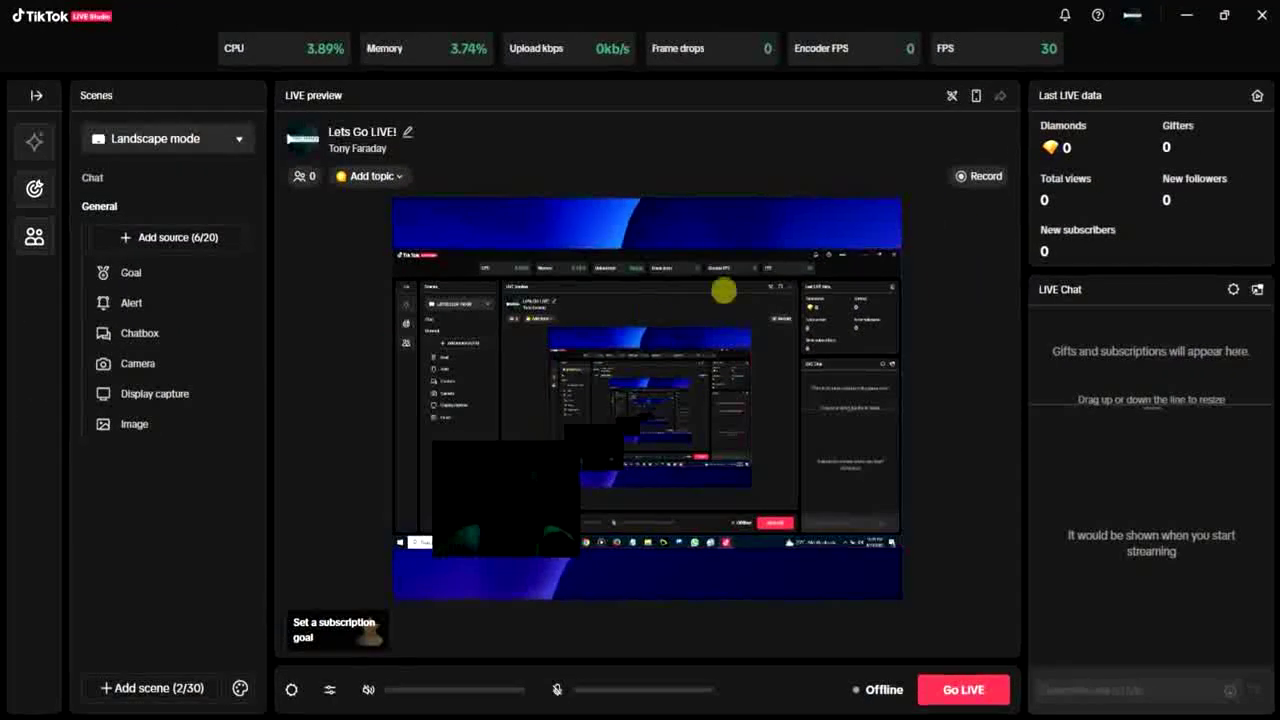
{"action": "left_click", "coordinate": [529, 277]}
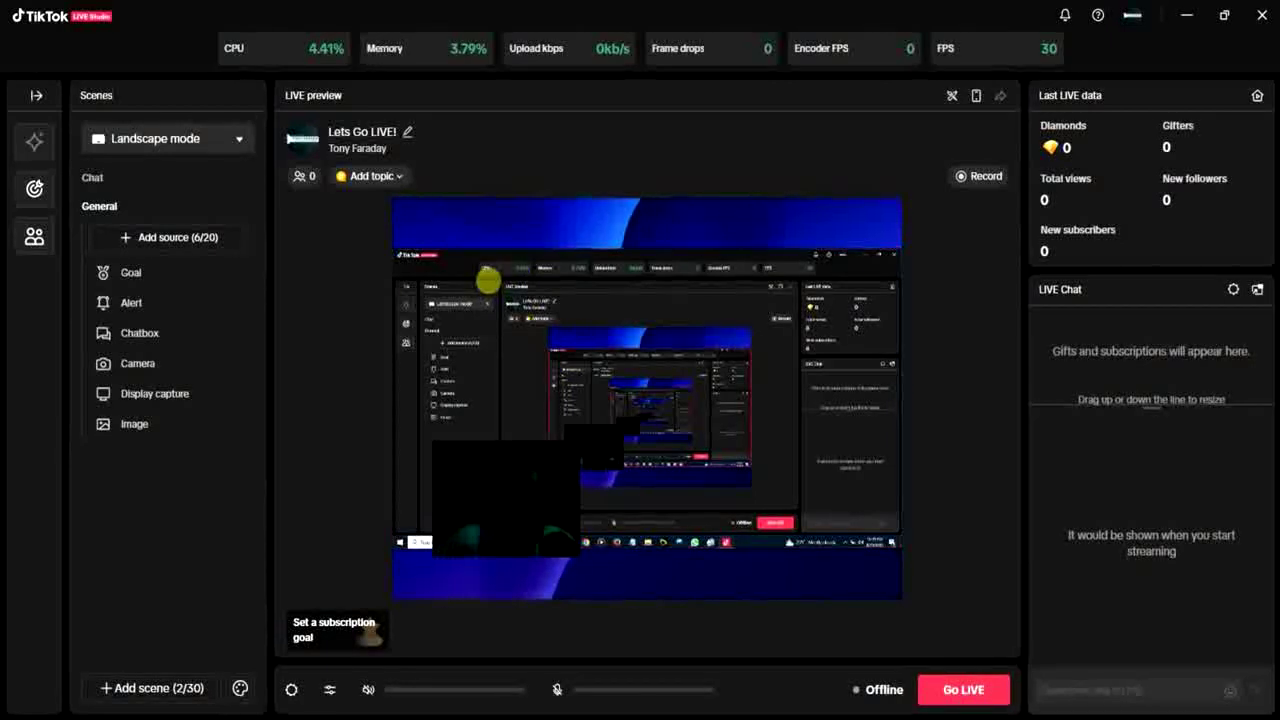
{"action": "left_click", "coordinate": [535, 270]}
{"action": "left_click", "coordinate": [530, 465]}
{"action": "left_click", "coordinate": [670, 360]}
{"action": "left_click", "coordinate": [681, 357]}
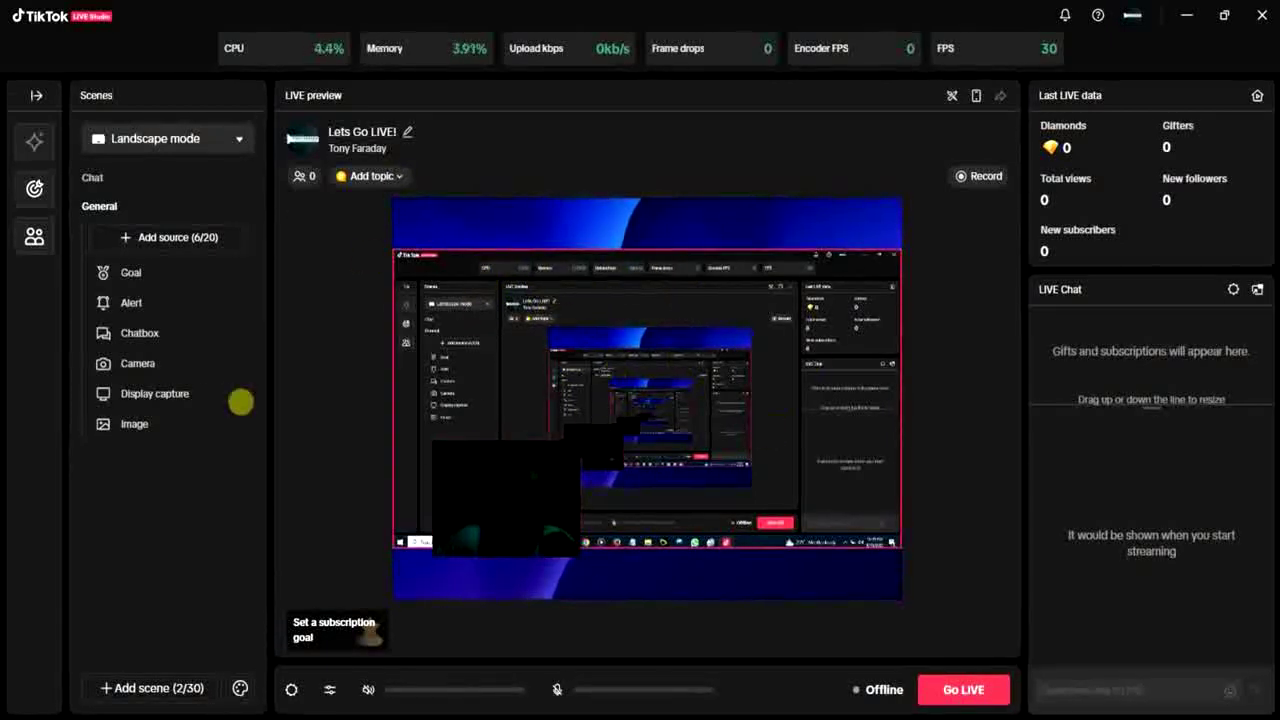
{"action": "mouse_move", "coordinate": [165, 396]}
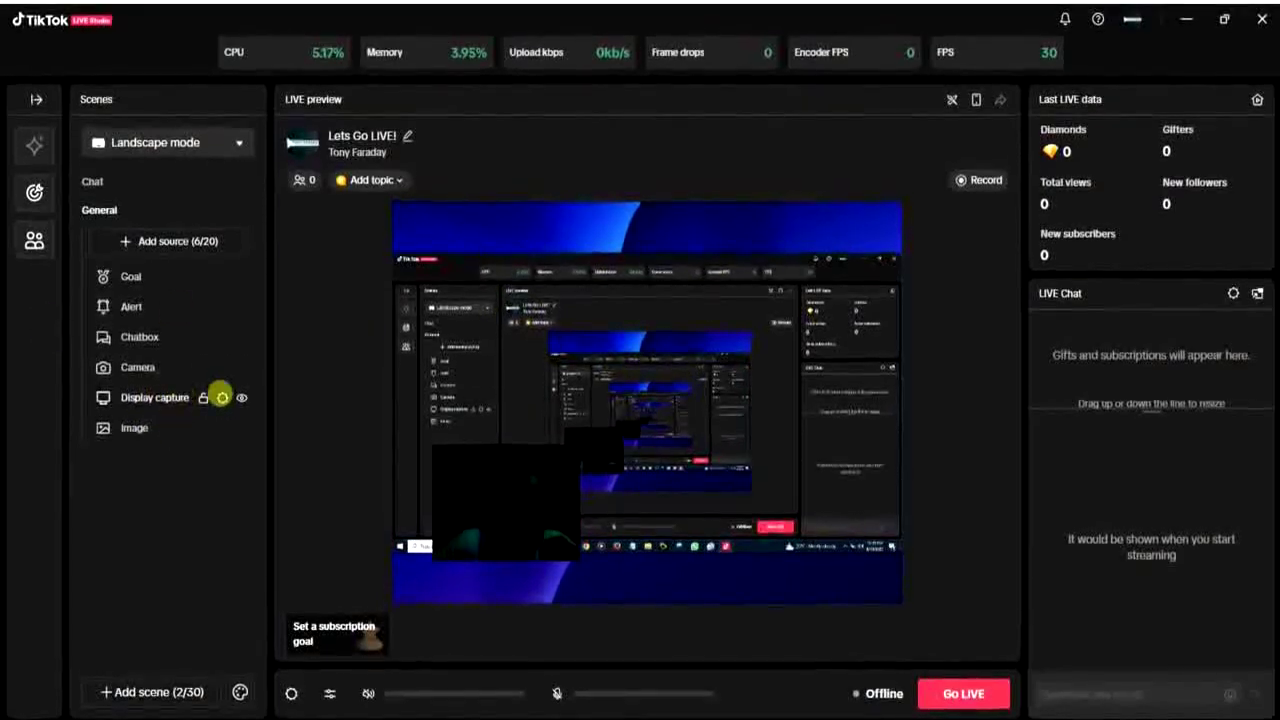
{"action": "left_click", "coordinate": [222, 393]}
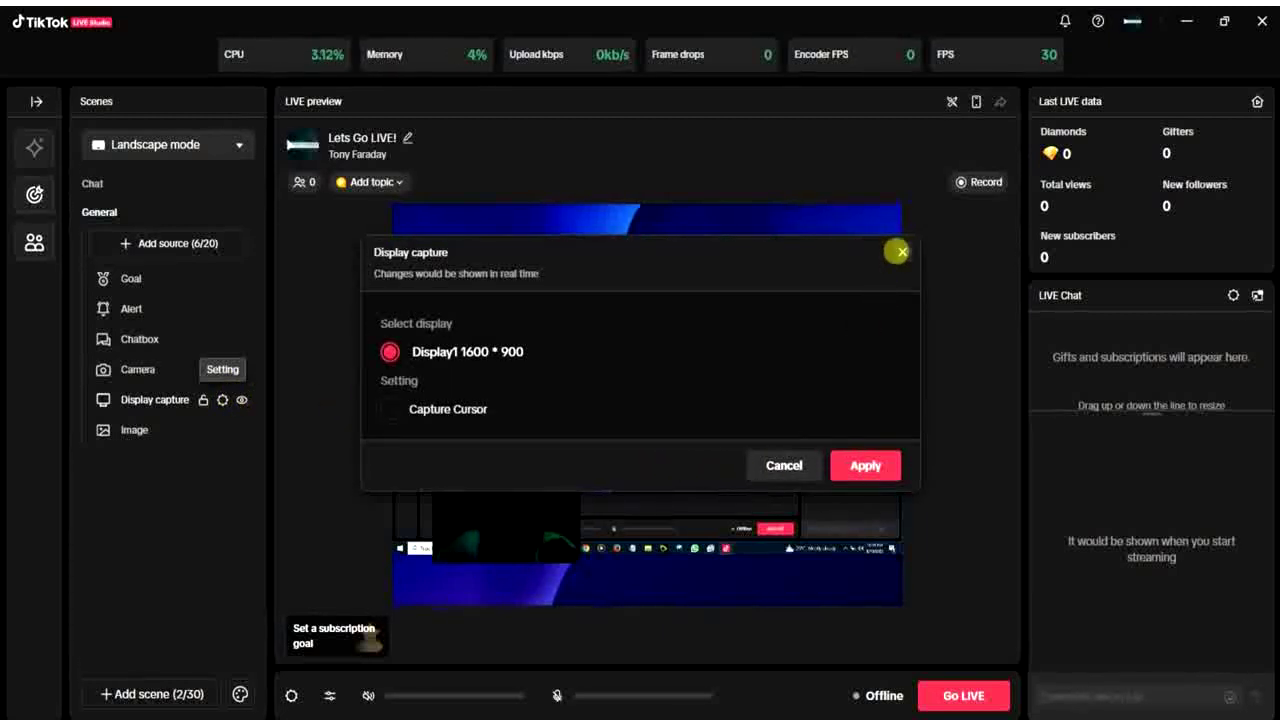
{"action": "left_click", "coordinate": [902, 254]}
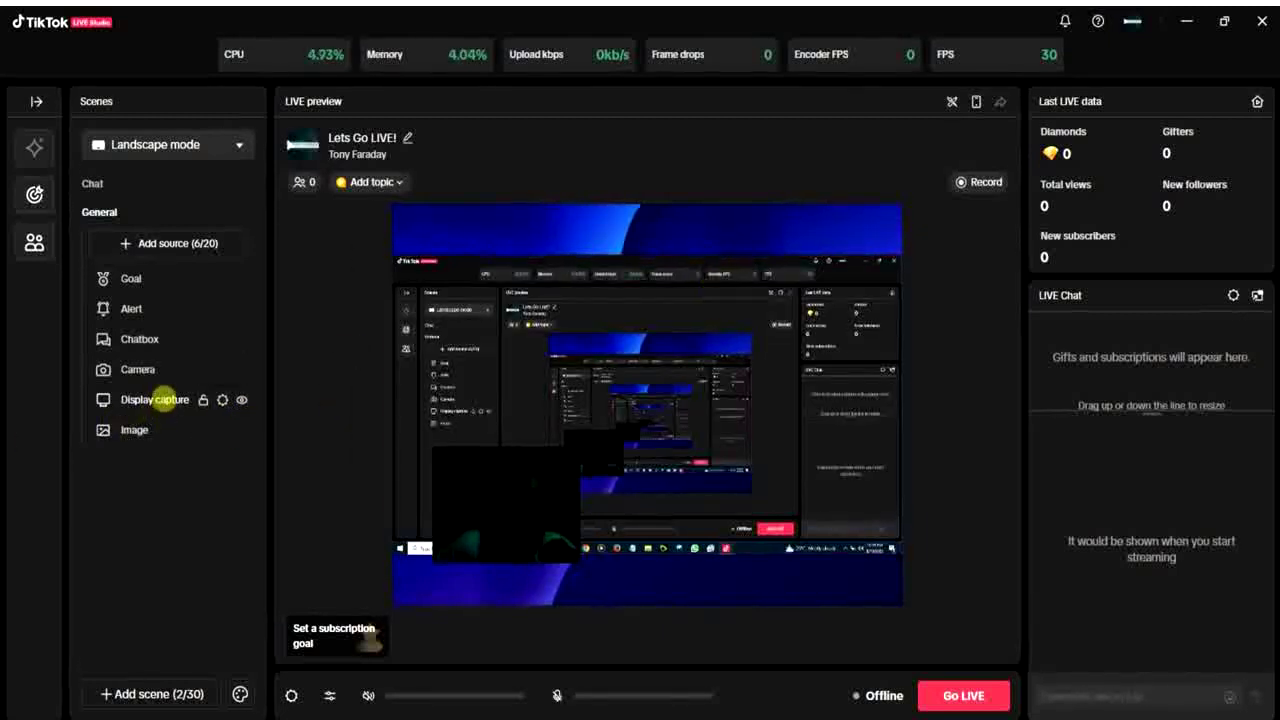
Delete the display capture and move the camera box, slightly enlarged, to the bottom-left corner.
{"action": "right_click", "coordinate": [155, 399]}
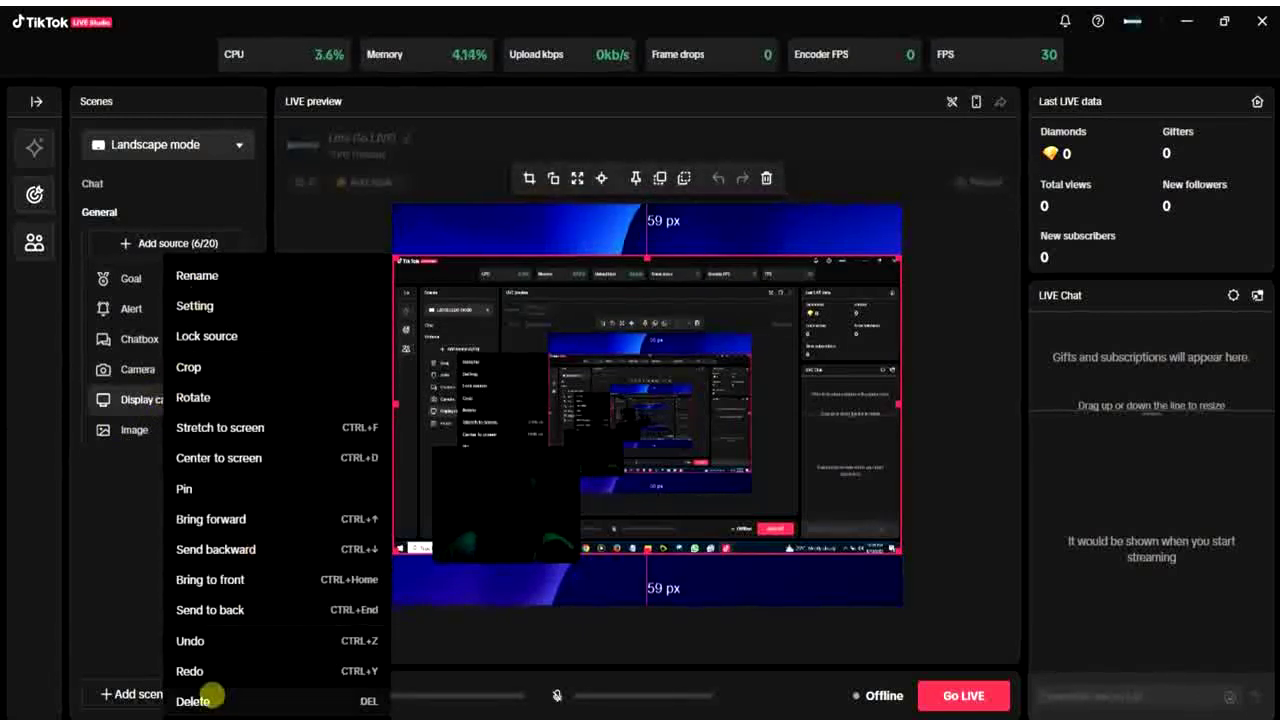
{"action": "left_click", "coordinate": [209, 698]}
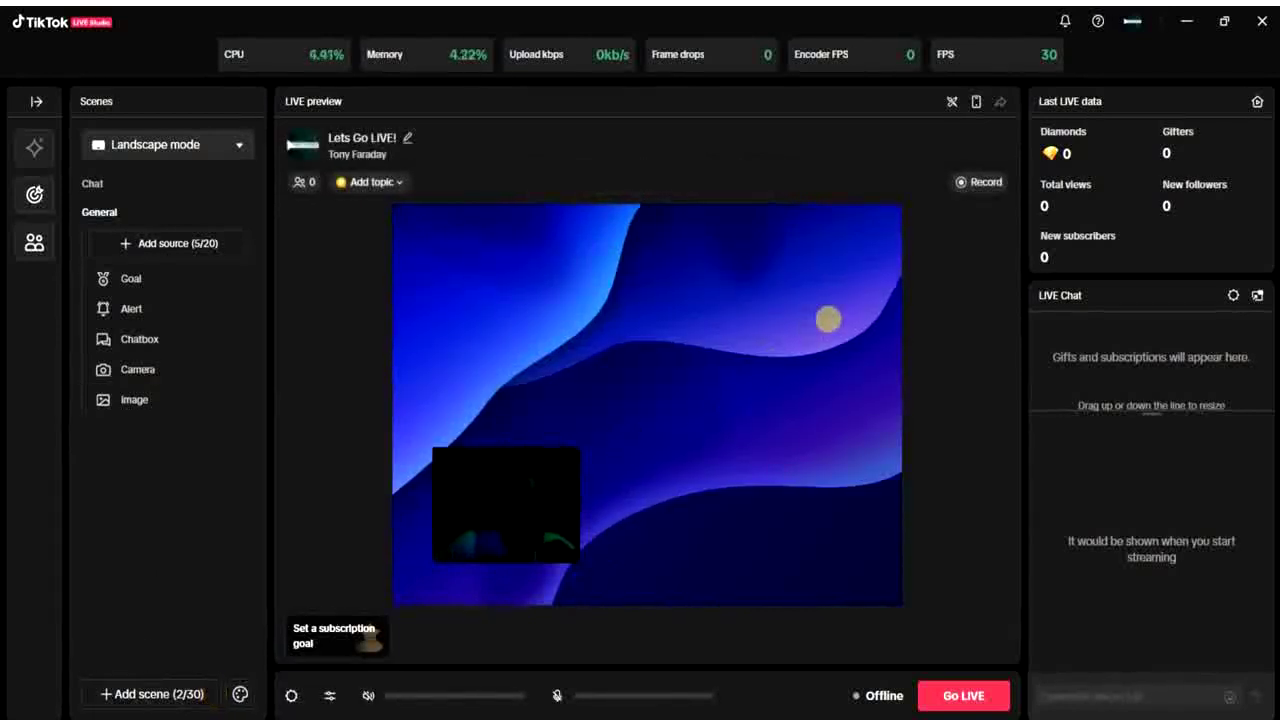
{"action": "left_click", "coordinate": [466, 506]}
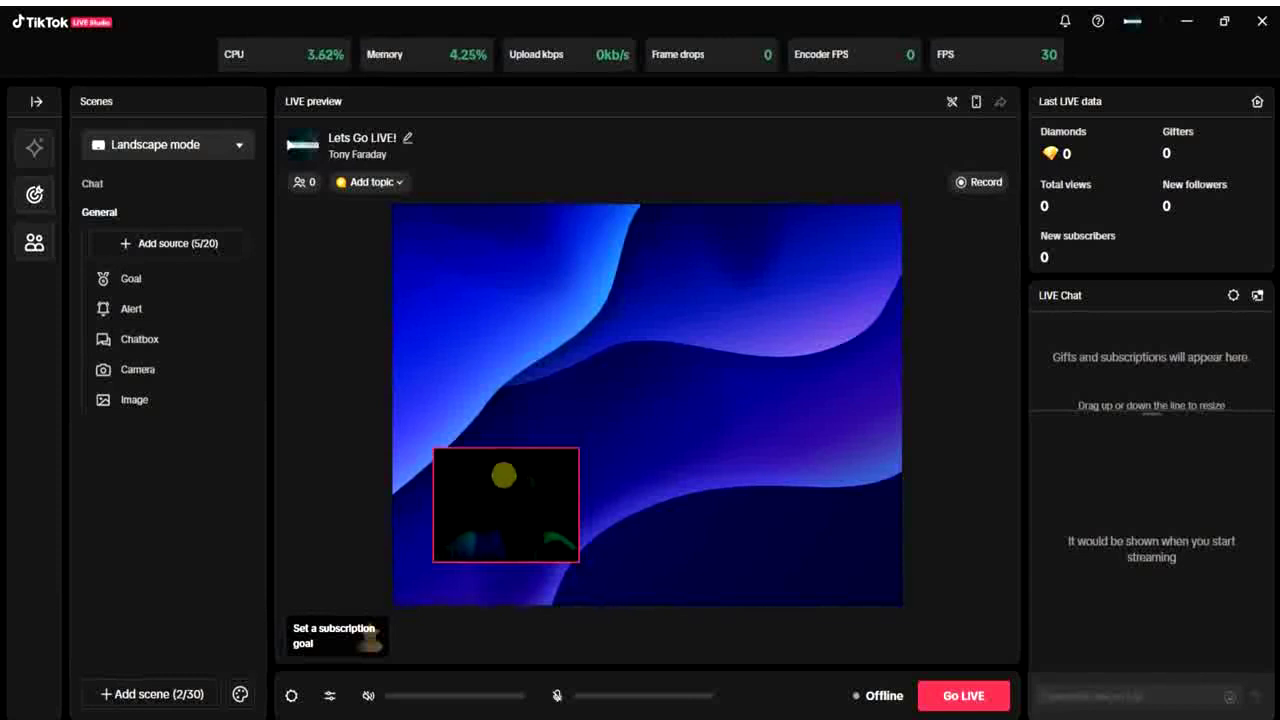
{"action": "left_click_drag", "start_coordinate": [466, 506], "coordinate": [426, 548]}
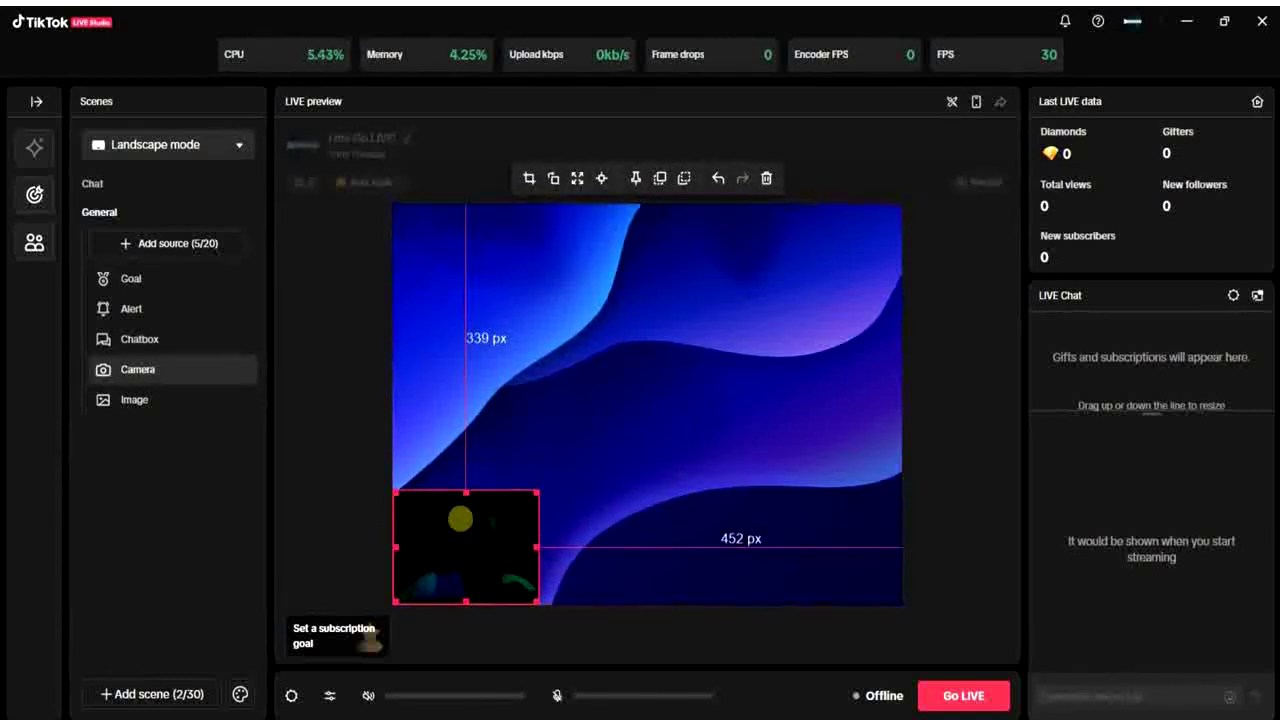
{"action": "left_click_drag", "start_coordinate": [537, 492], "coordinate": [551, 480]}
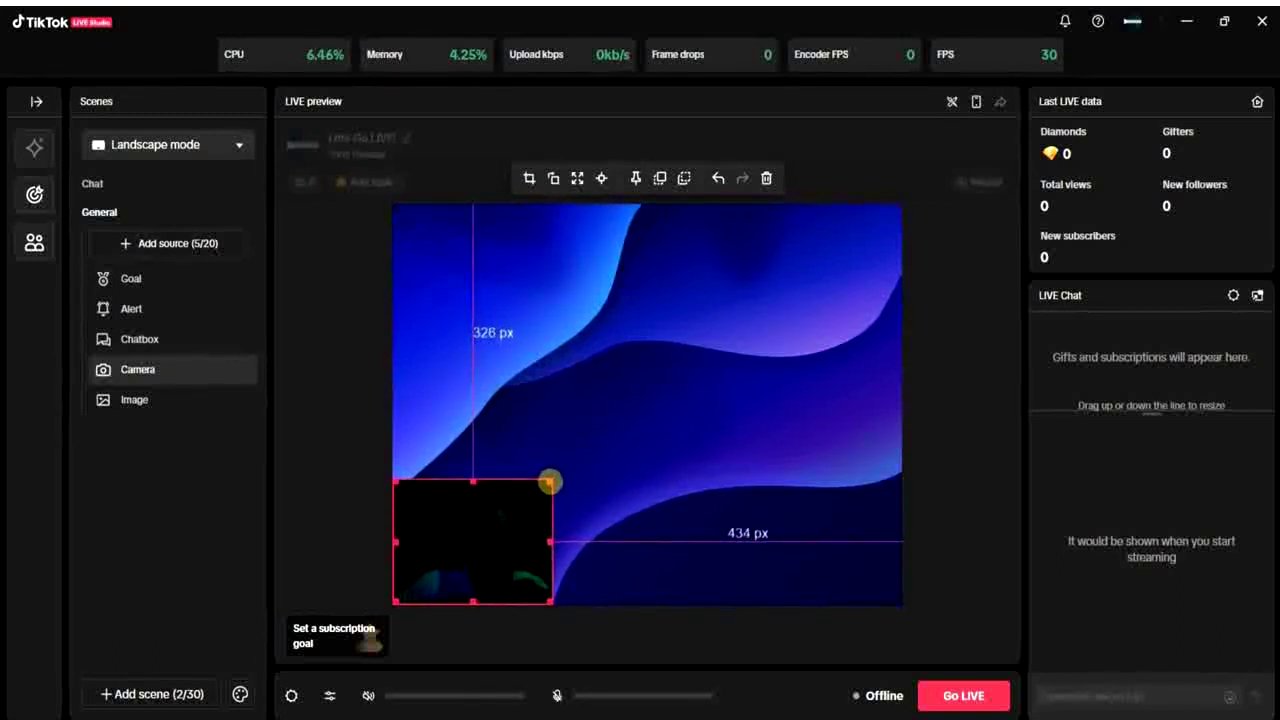
{"action": "left_click", "coordinate": [663, 463]}
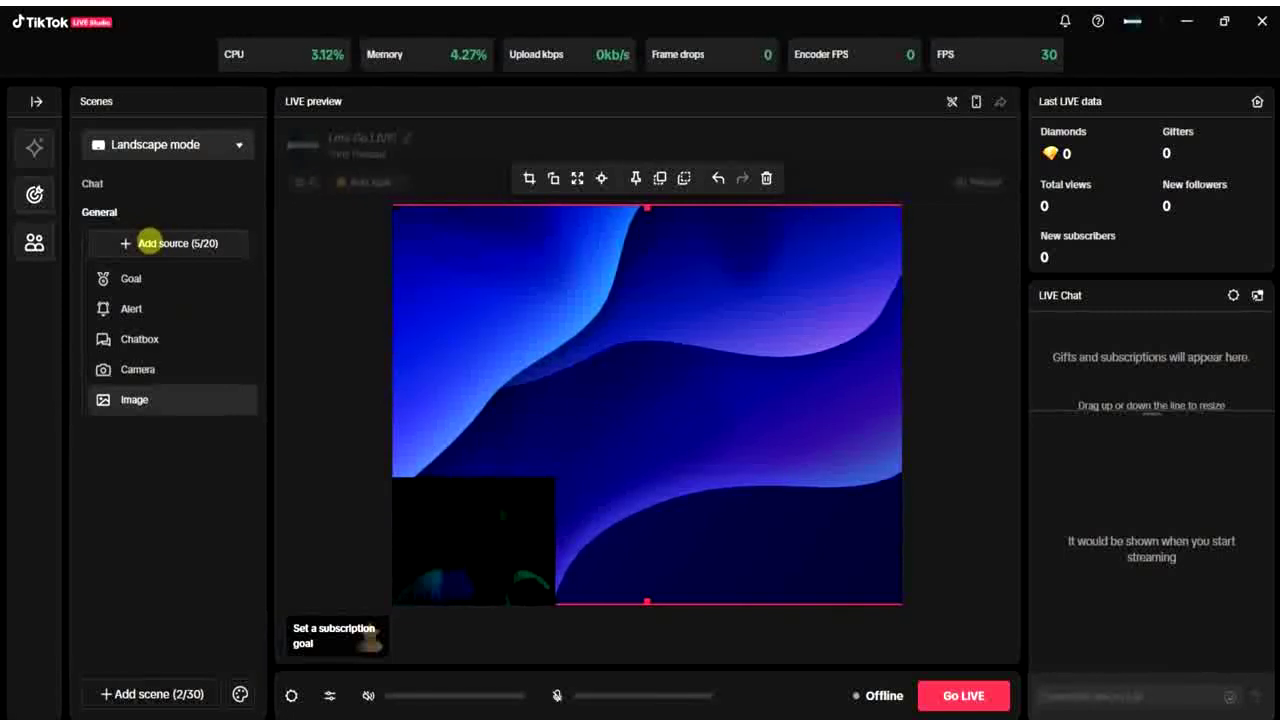
Bring up the Add source dialog with Cast (iOS) selected as the source type.
{"action": "key", "text": "Escape"}
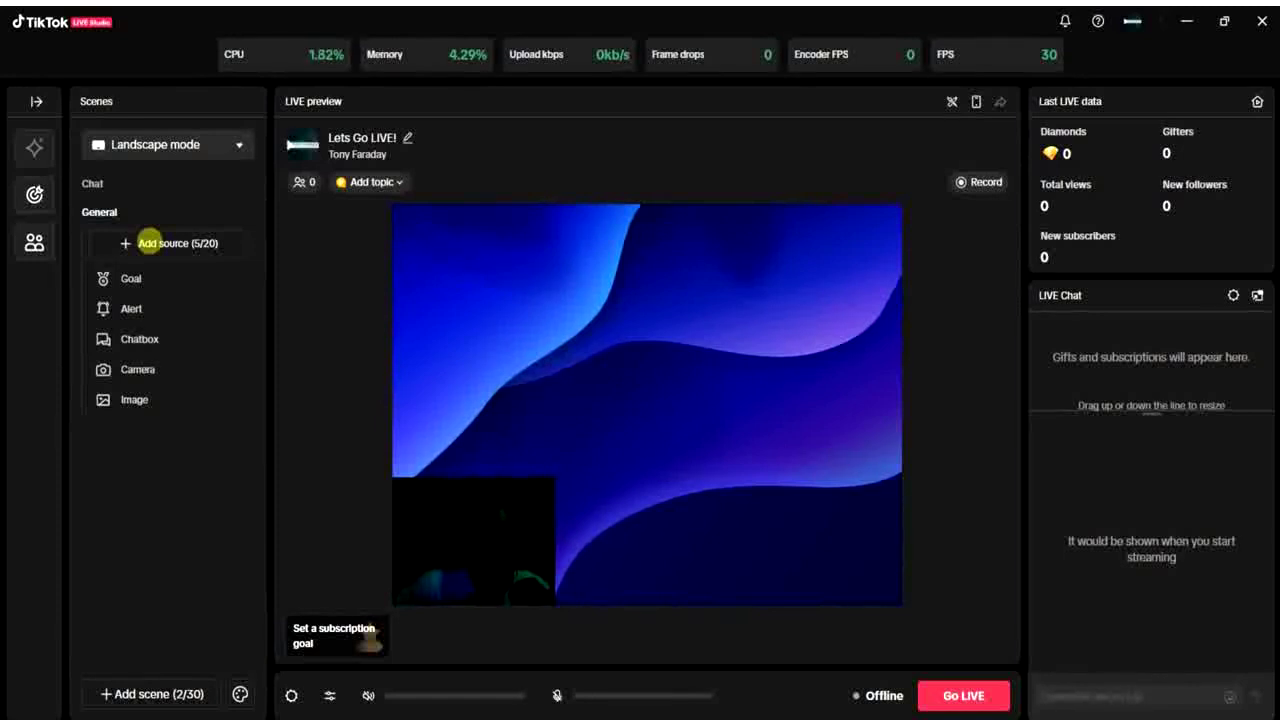
{"action": "left_click", "coordinate": [146, 243]}
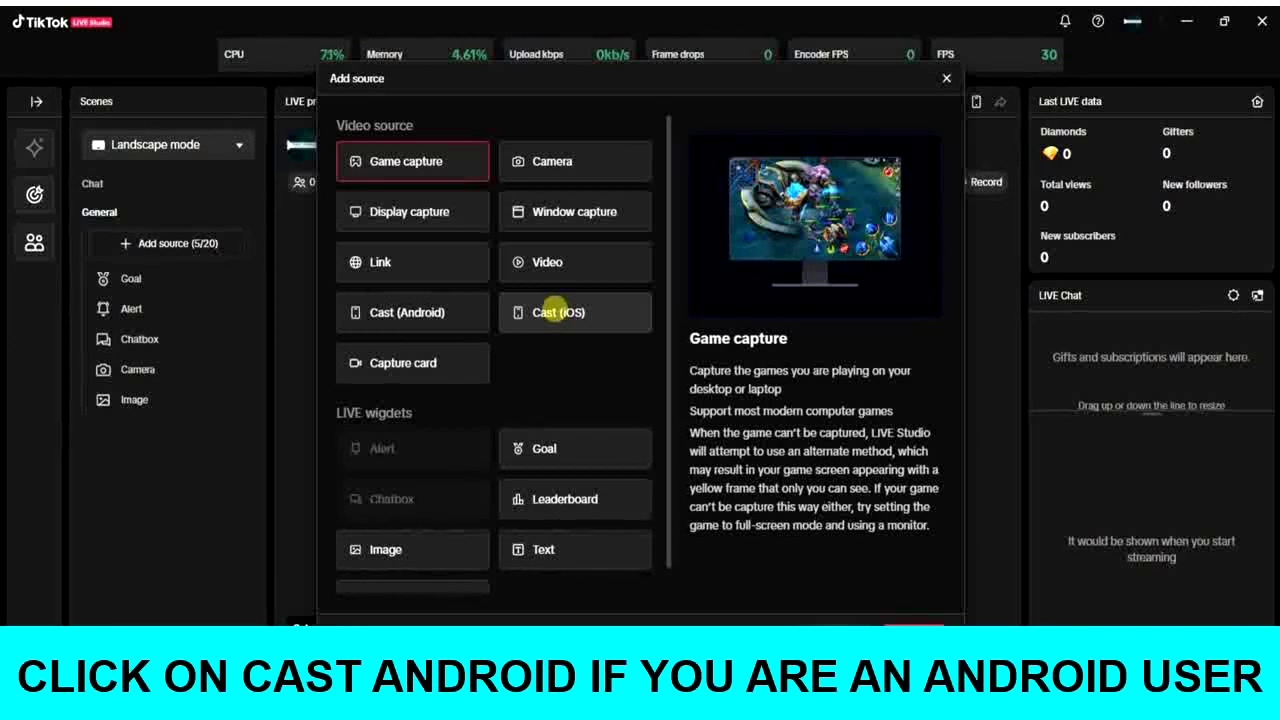
{"action": "left_click", "coordinate": [556, 310]}
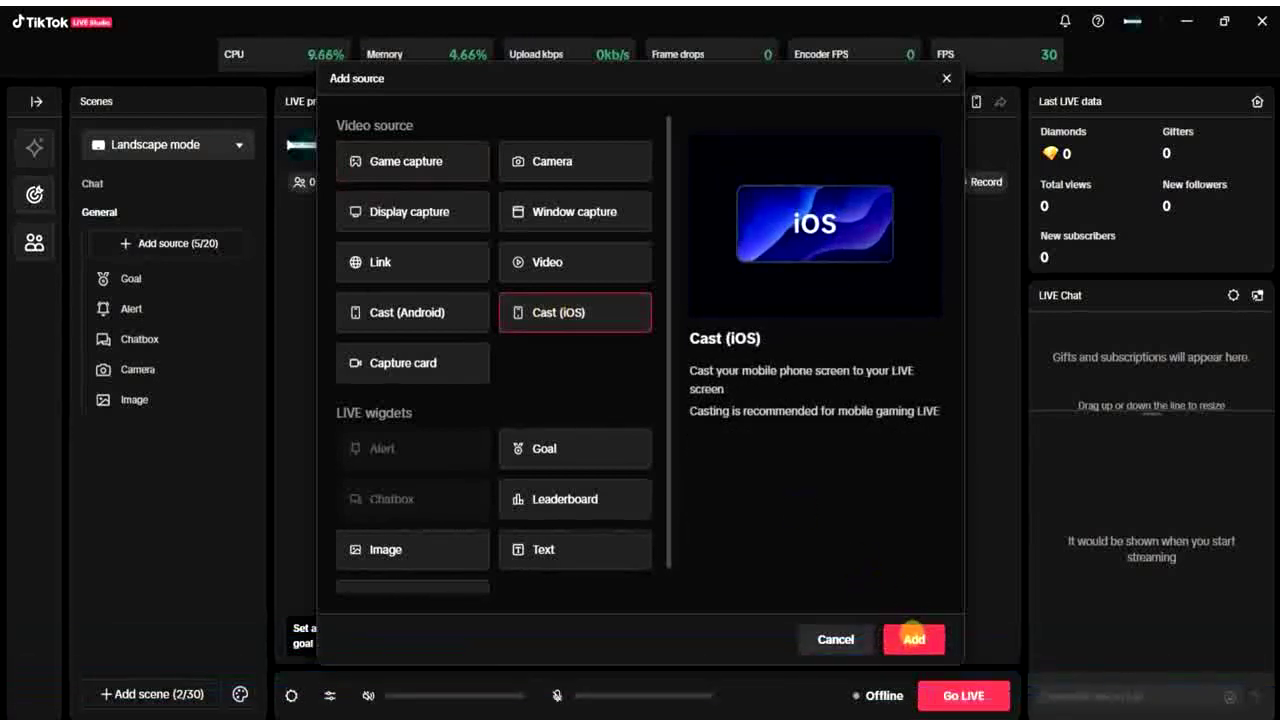
Confirm adding Cast (iOS) to reach the Wired Casting setup.
{"action": "left_click", "coordinate": [912, 637]}
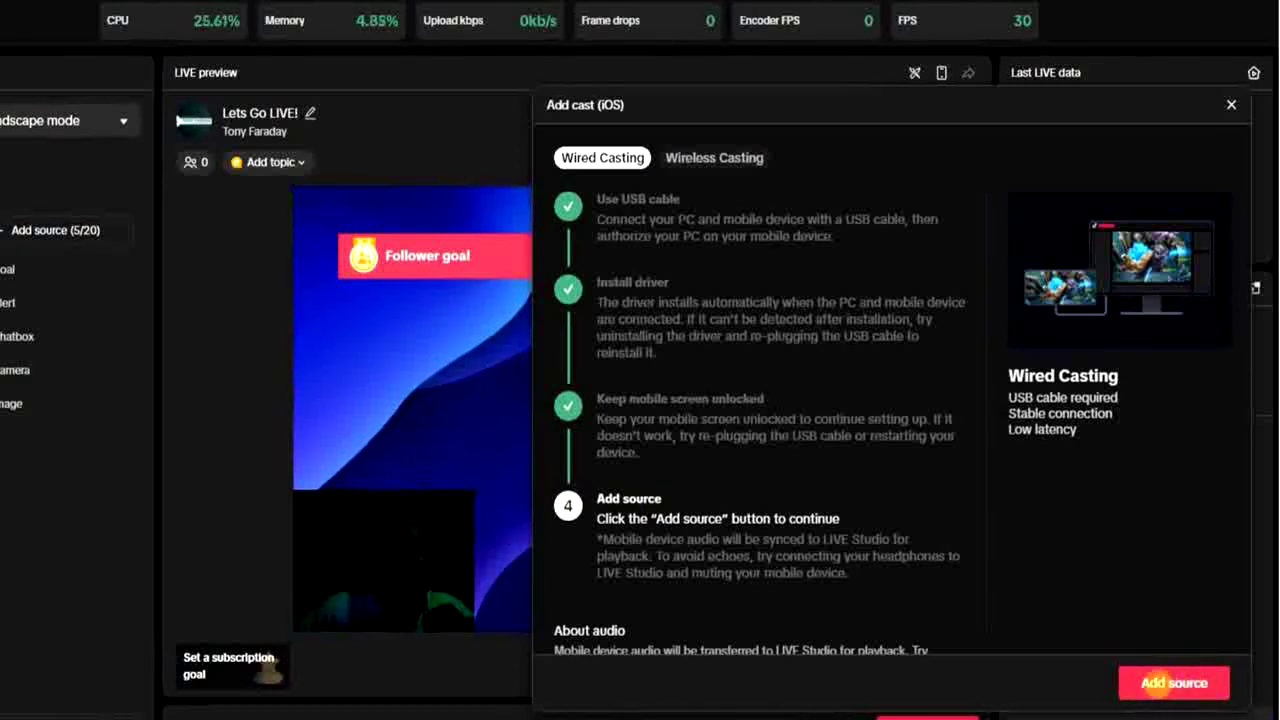
Finish adding the iOS cast, then undo the image change and delete the Image source.
{"action": "left_click", "coordinate": [1176, 682]}
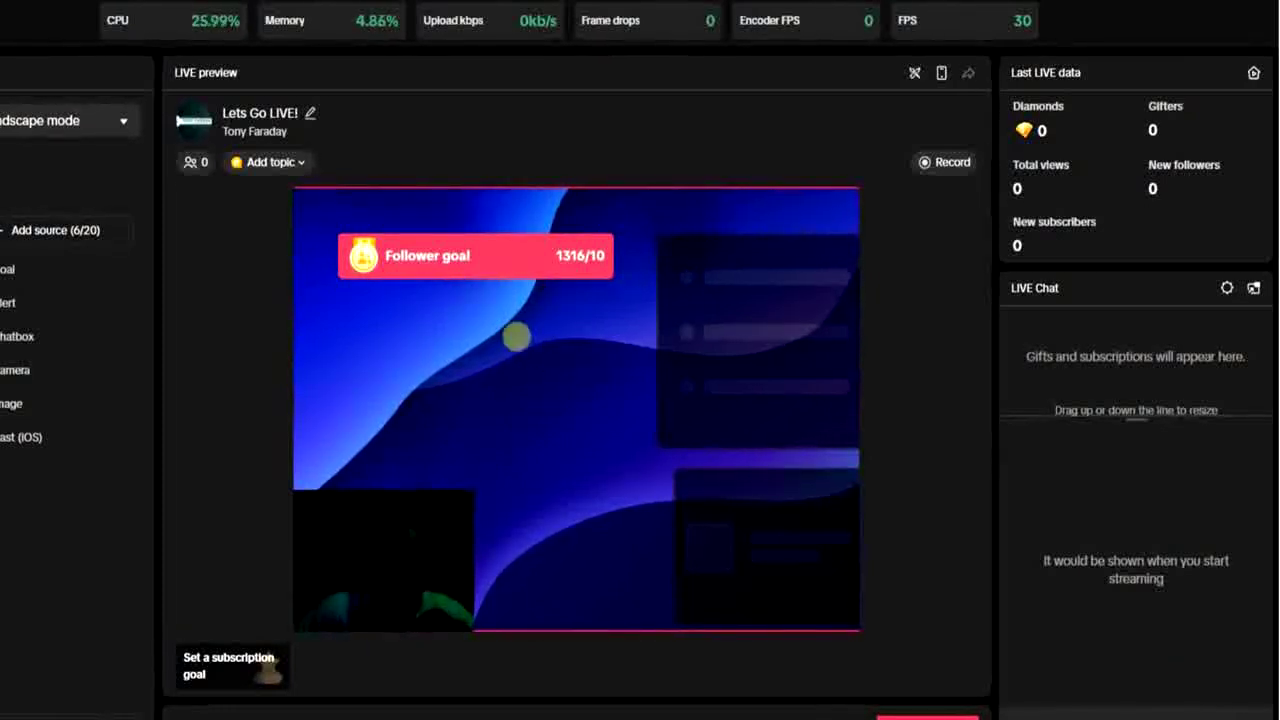
{"action": "left_click", "coordinate": [516, 337]}
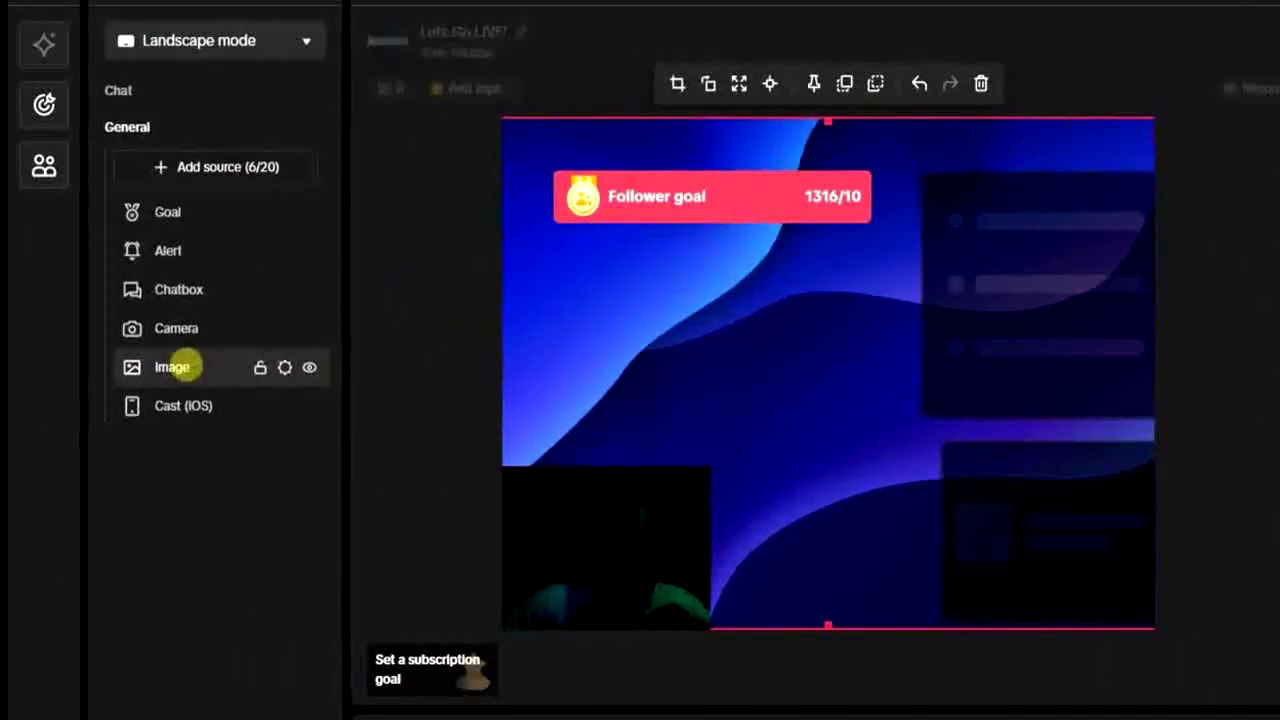
{"action": "right_click", "coordinate": [172, 367]}
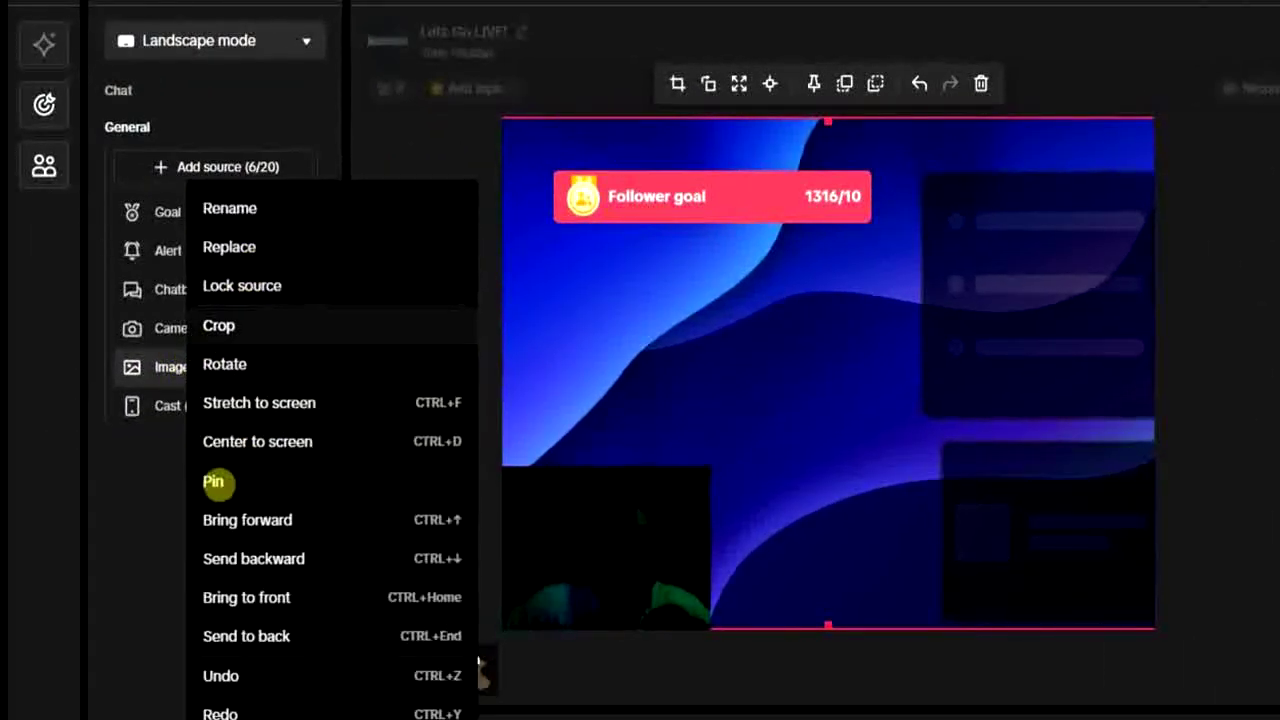
{"action": "left_click", "coordinate": [472, 675]}
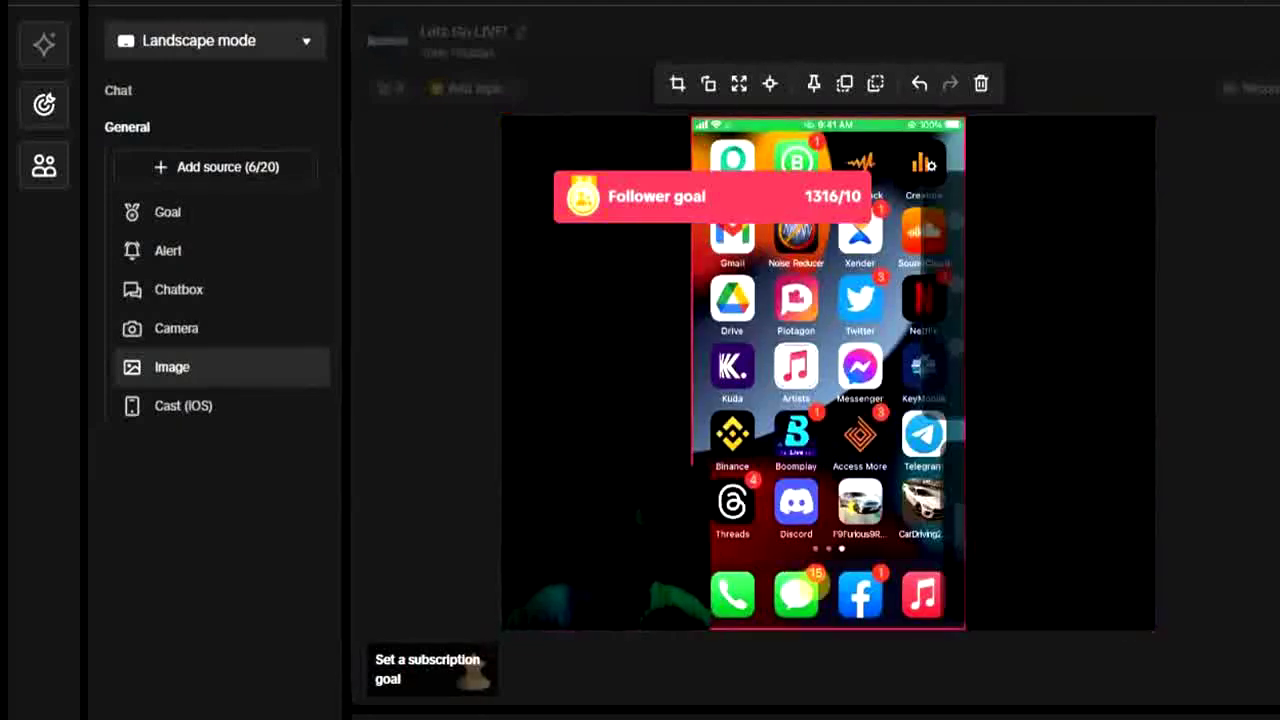
{"action": "key", "text": "Delete"}
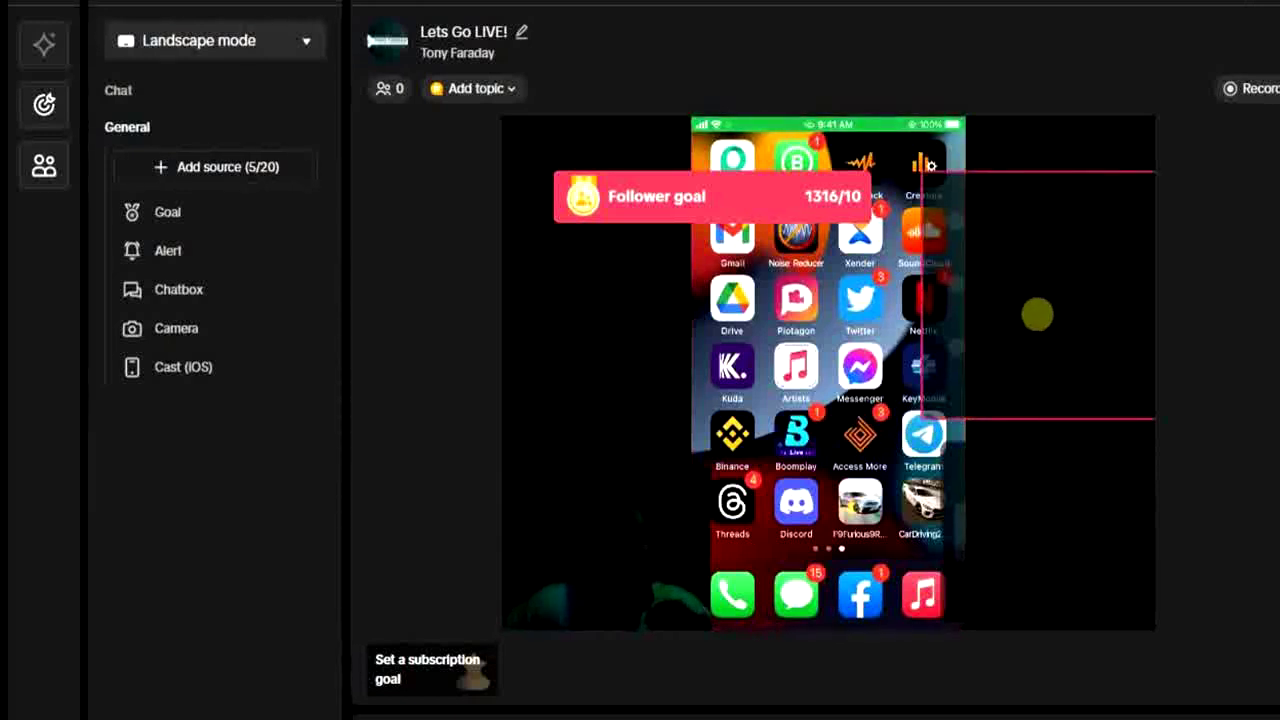
Delete the Chatbox, Alert and Follower goal sources from the General scene.
{"action": "left_click", "coordinate": [1022, 225]}
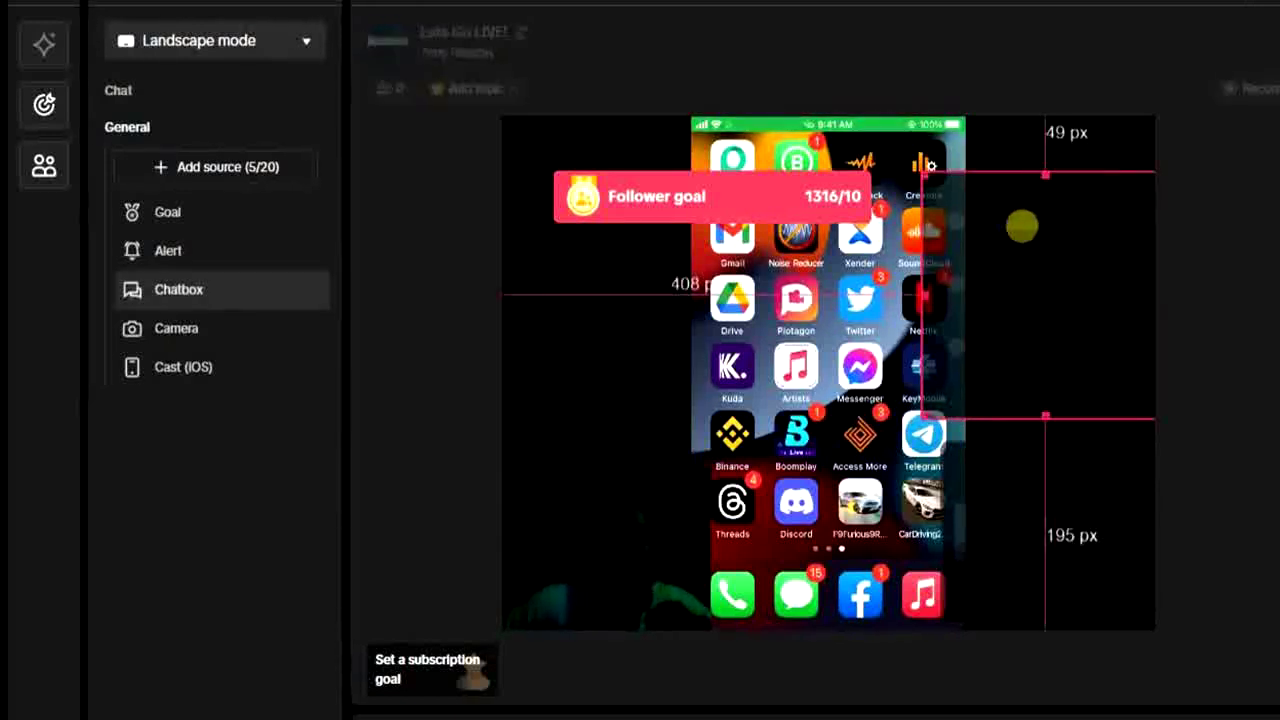
{"action": "right_click", "coordinate": [1022, 225]}
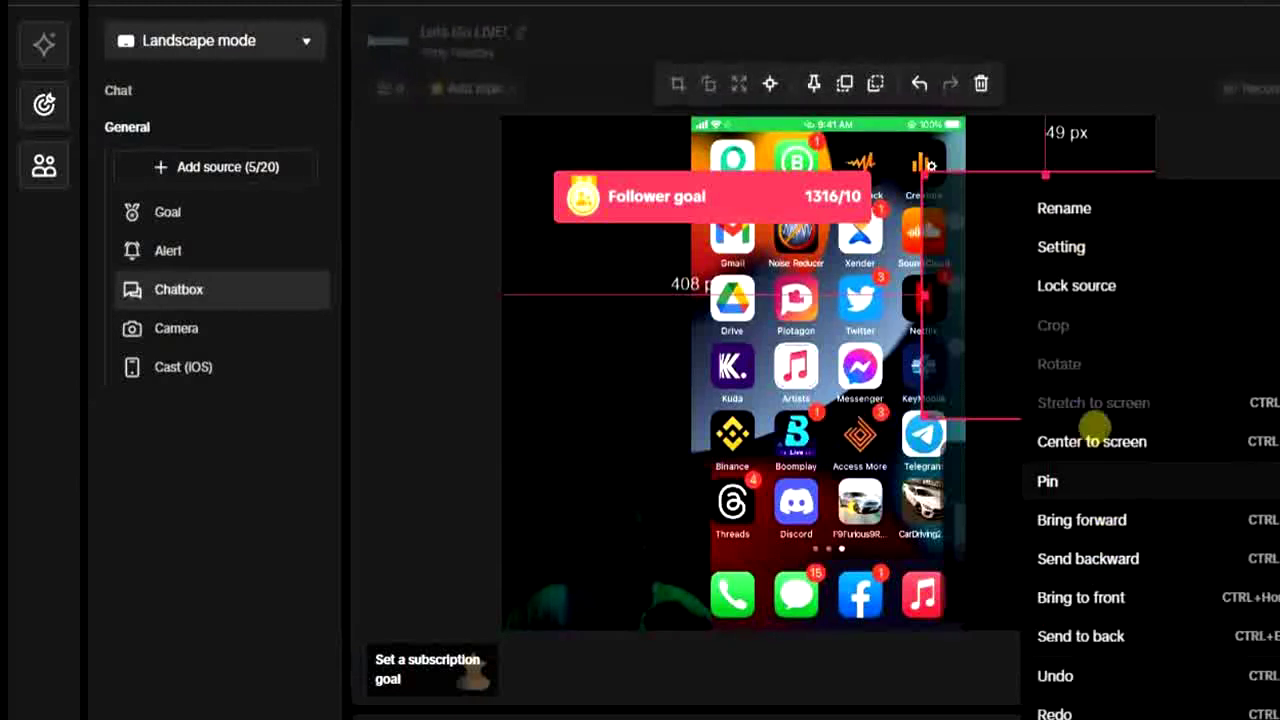
{"action": "key", "text": "Delete"}
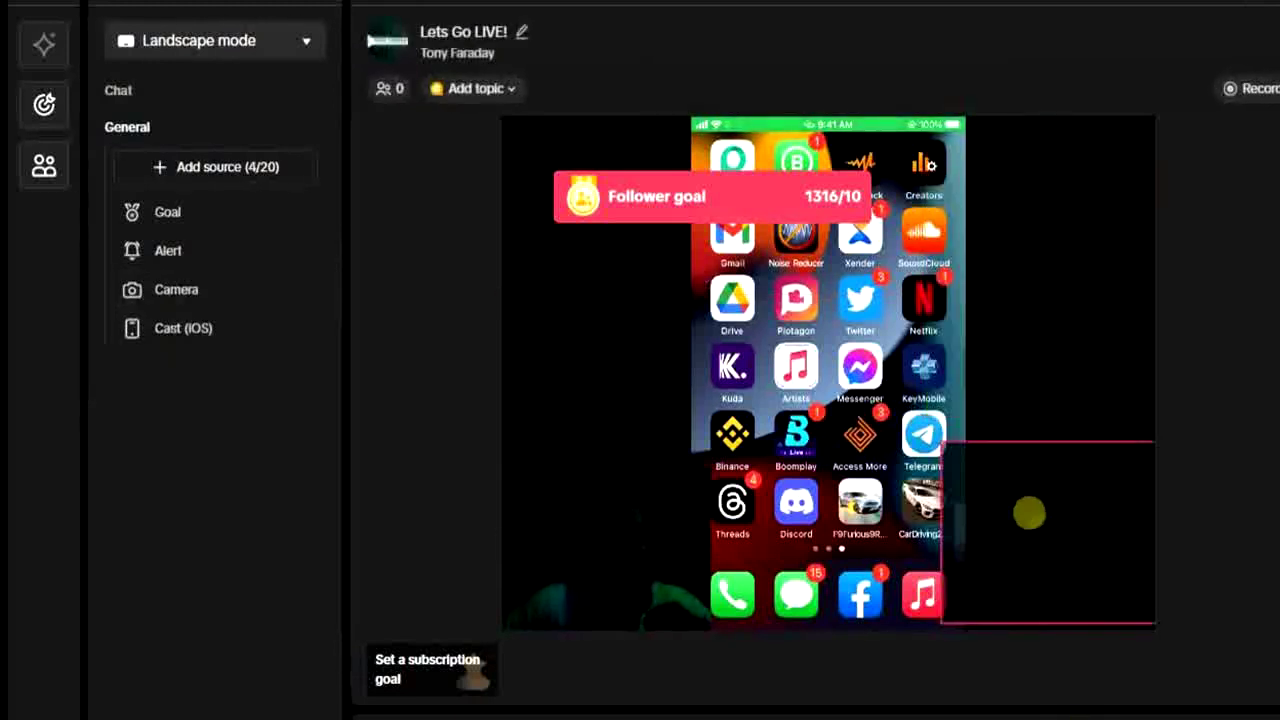
{"action": "left_click", "coordinate": [1030, 514]}
{"action": "right_click", "coordinate": [1030, 514]}
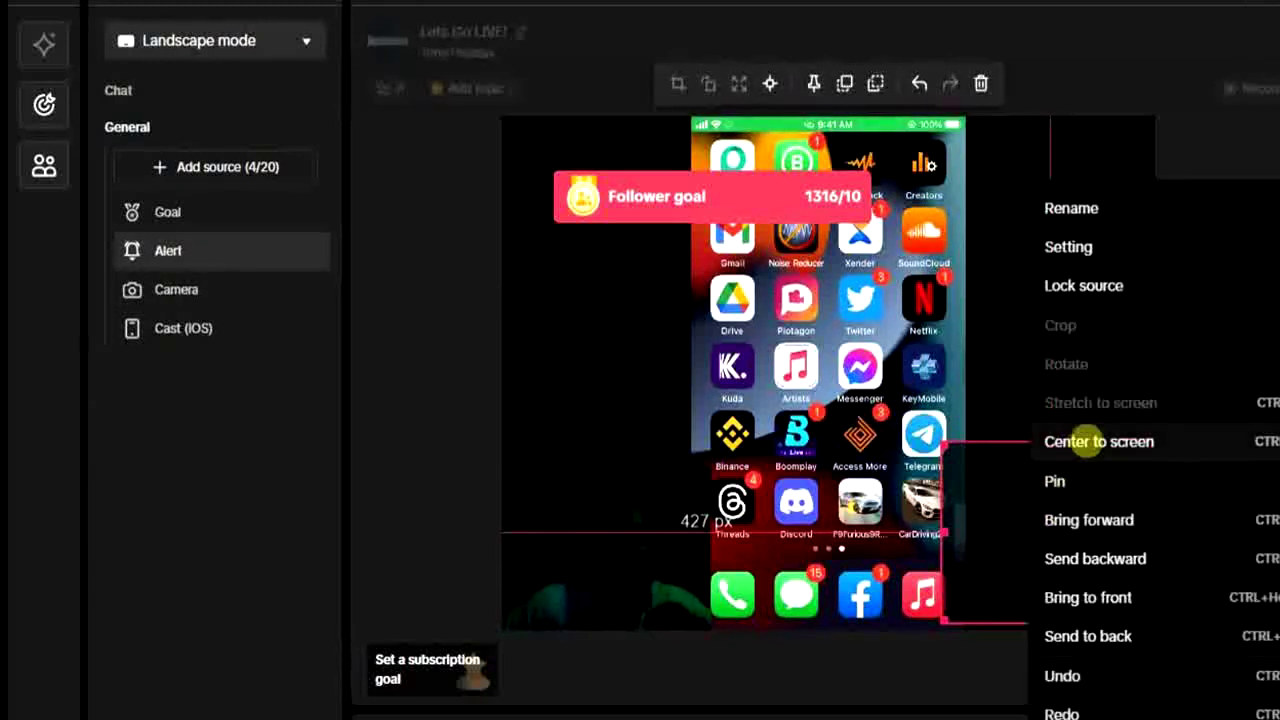
{"action": "key", "text": "Delete"}
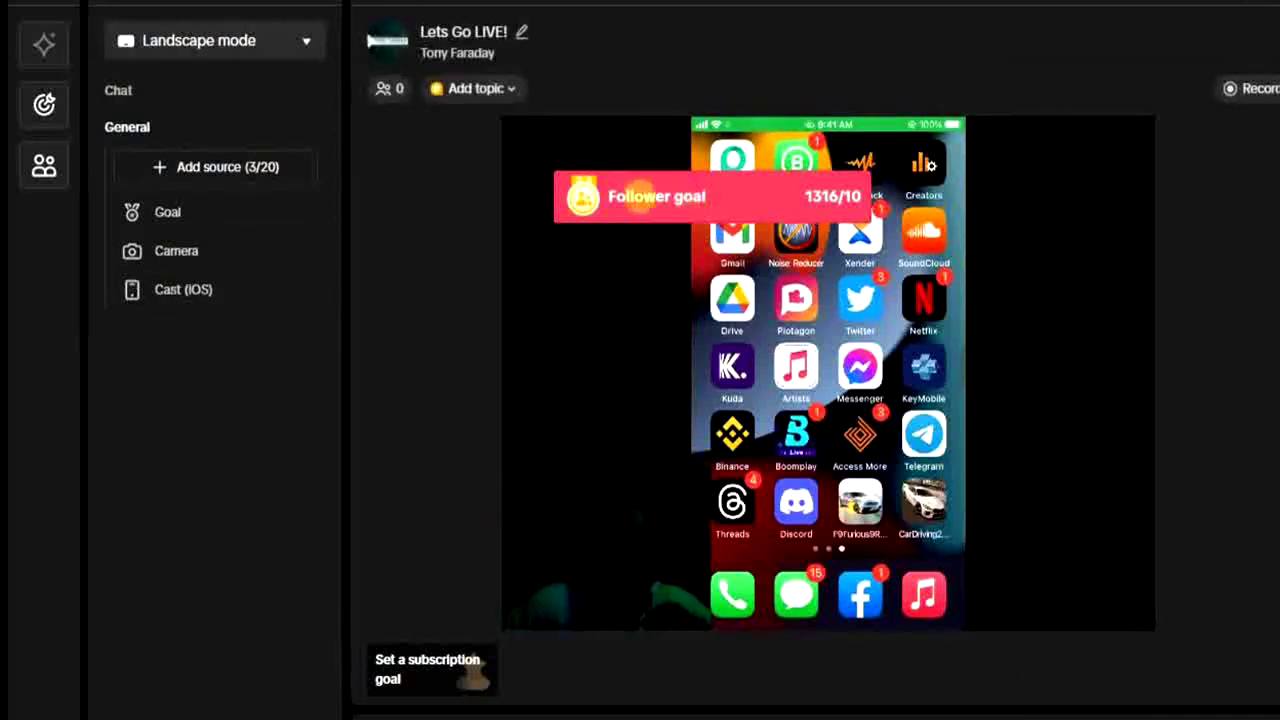
{"action": "left_click", "coordinate": [640, 196]}
{"action": "right_click", "coordinate": [640, 192]}
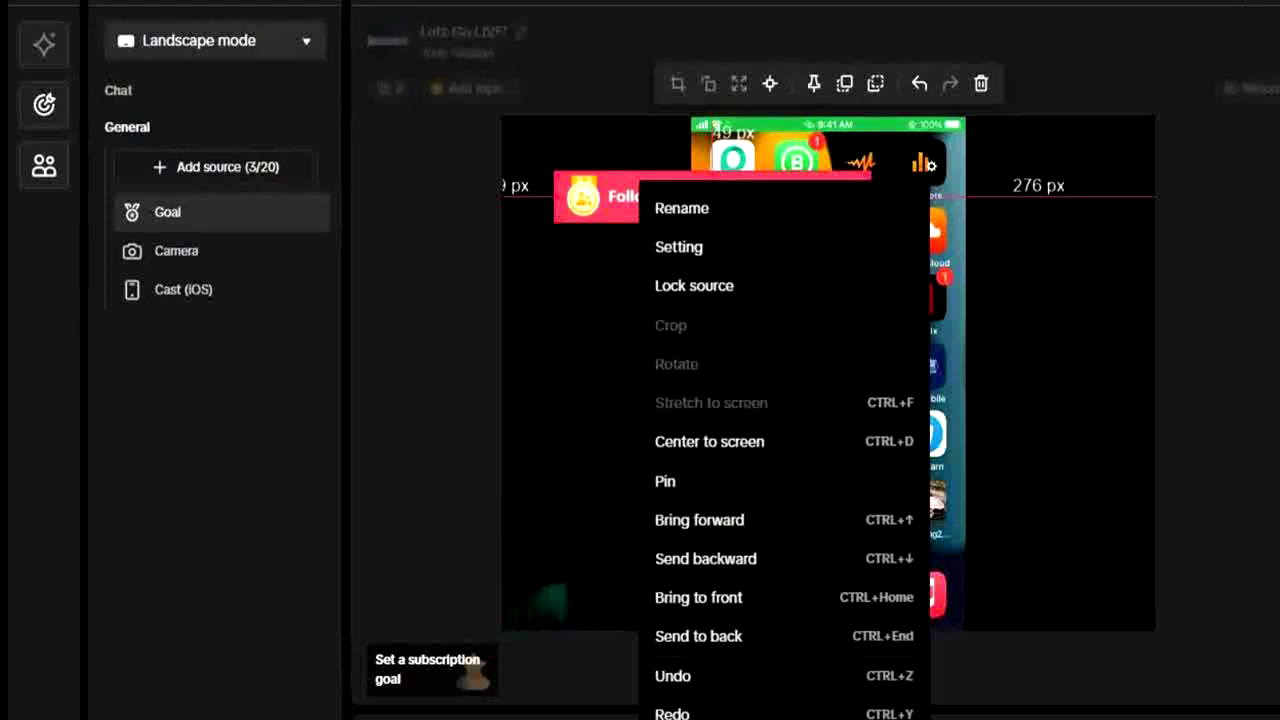
{"action": "key", "text": "Delete"}
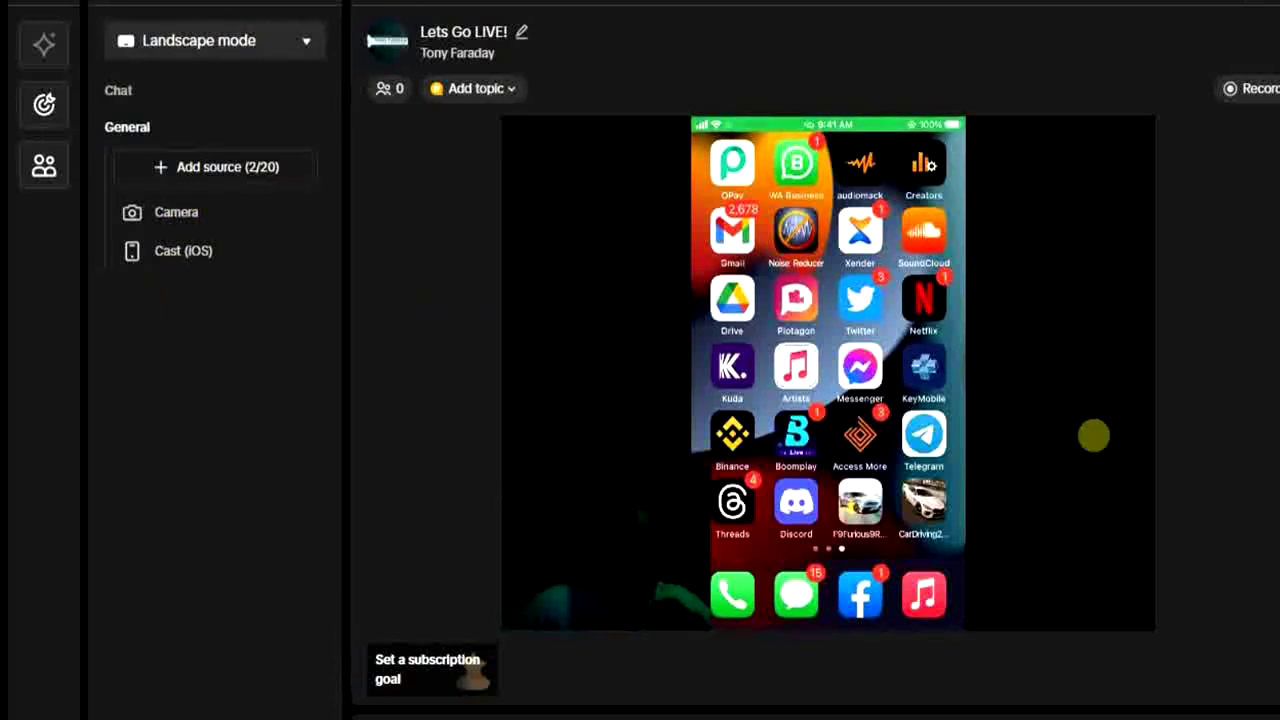
Rotate the iOS cast 90 degrees to landscape and stretch it across the full canvas width.
{"action": "left_click", "coordinate": [858, 308]}
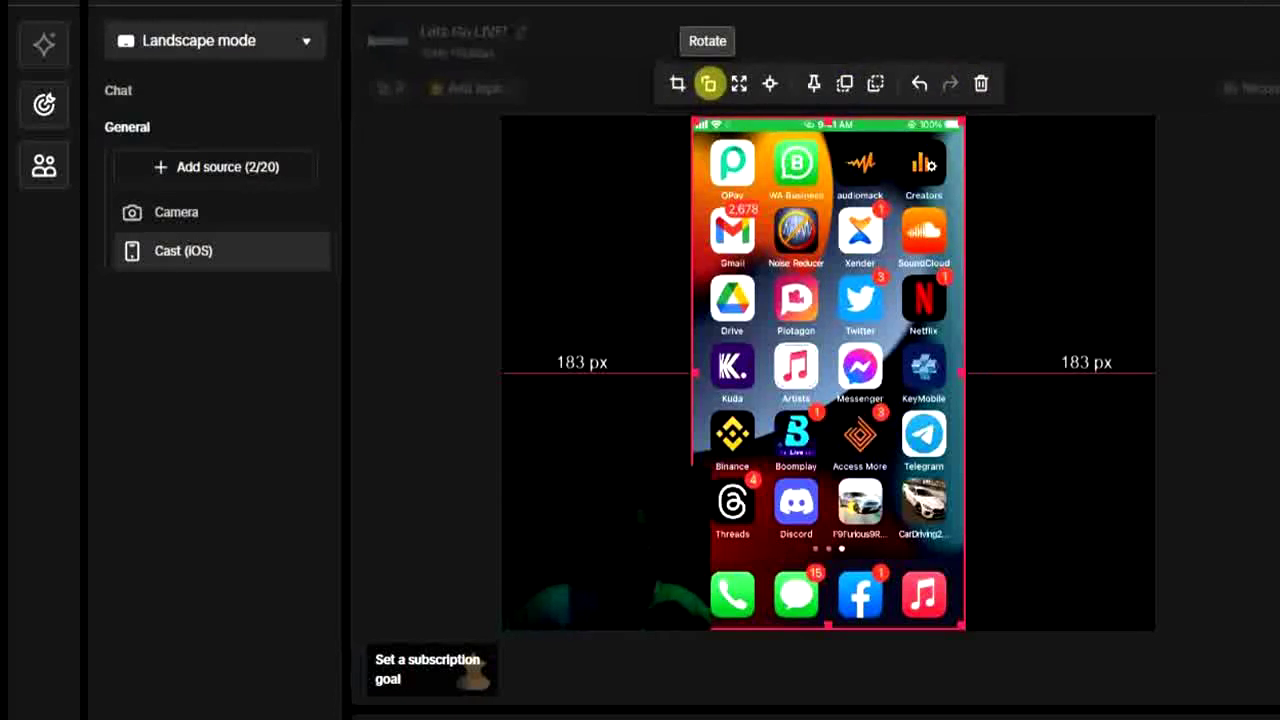
{"action": "left_click", "coordinate": [708, 84]}
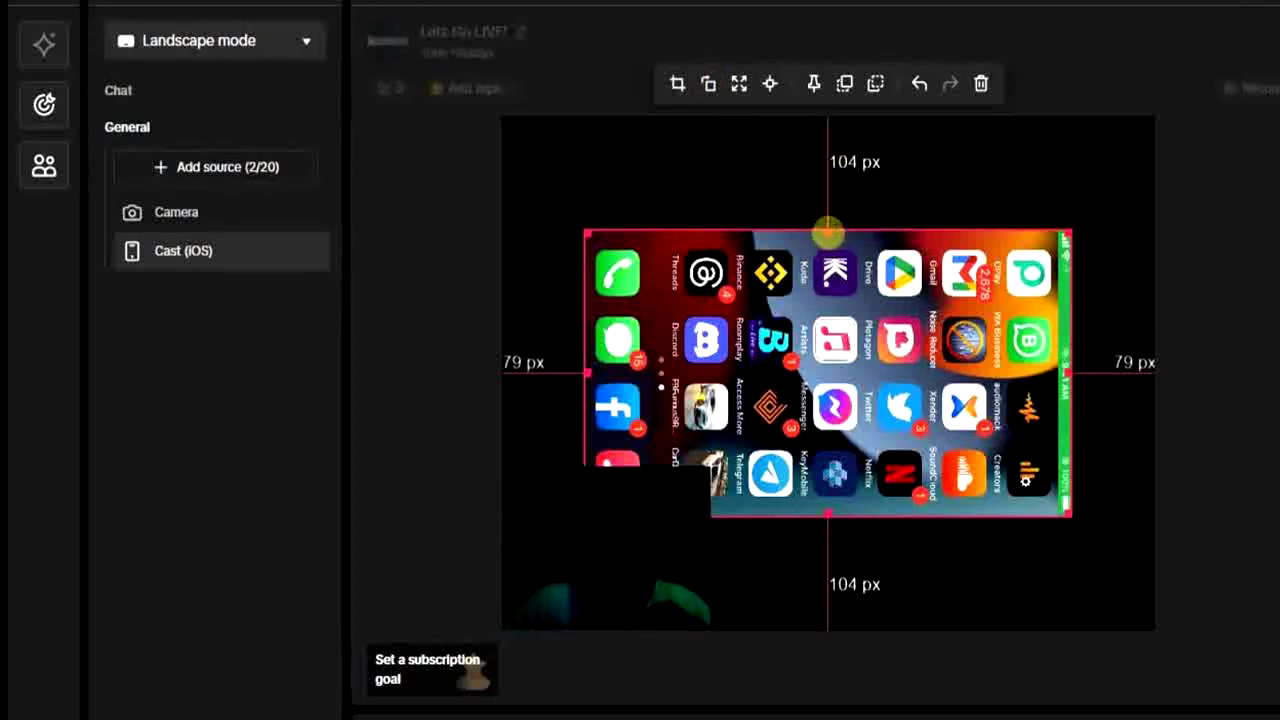
{"action": "left_click_drag", "start_coordinate": [828, 232], "coordinate": [860, 119]}
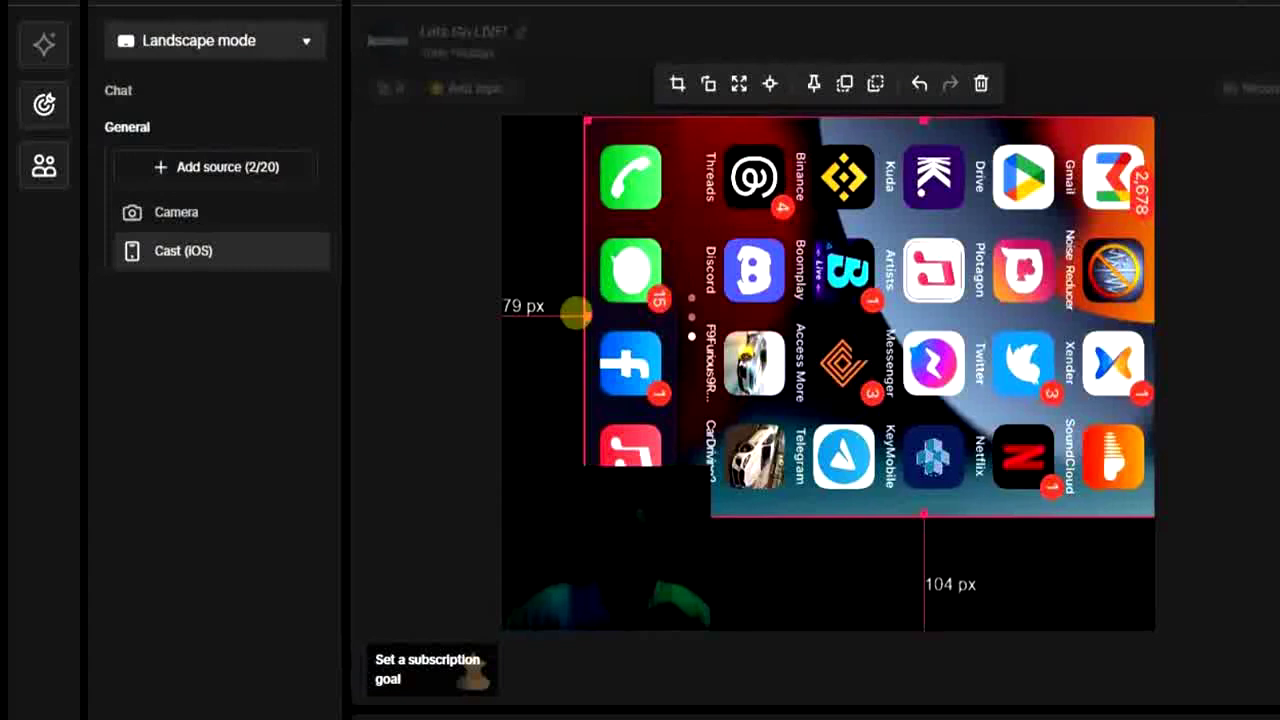
{"action": "left_click_drag", "start_coordinate": [586, 315], "coordinate": [500, 306]}
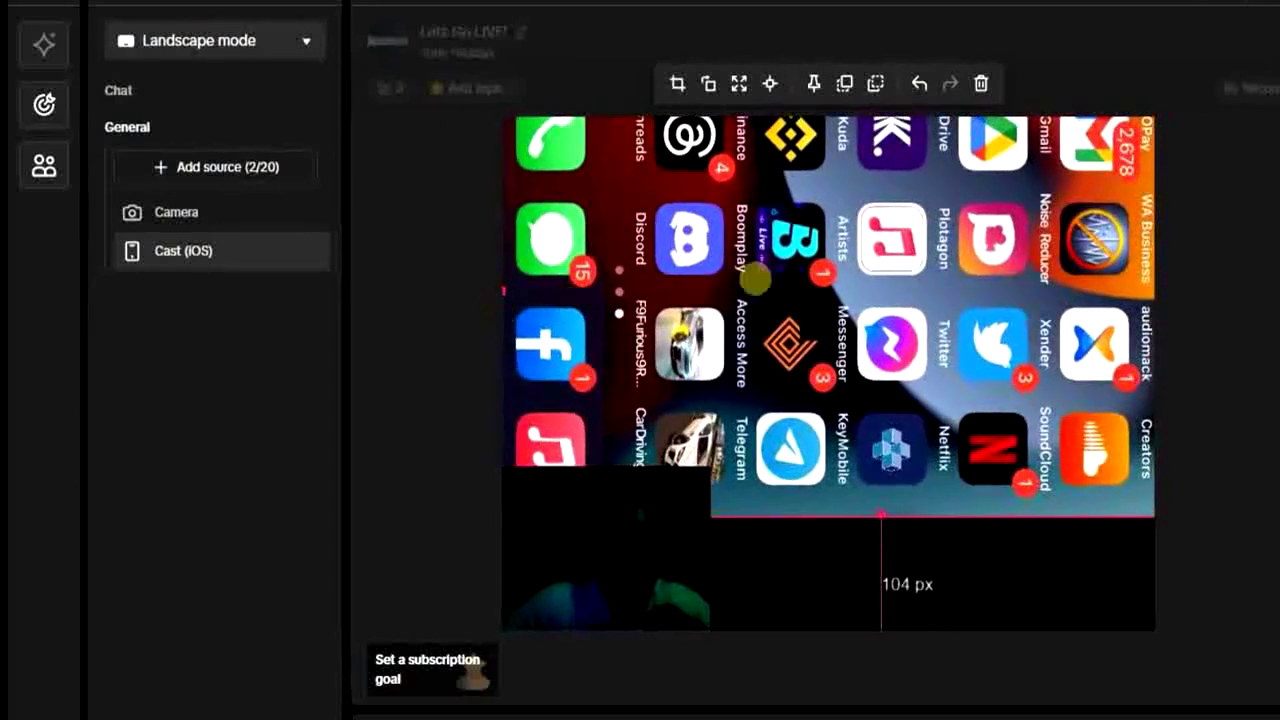
{"action": "left_click_drag", "start_coordinate": [874, 514], "coordinate": [836, 626]}
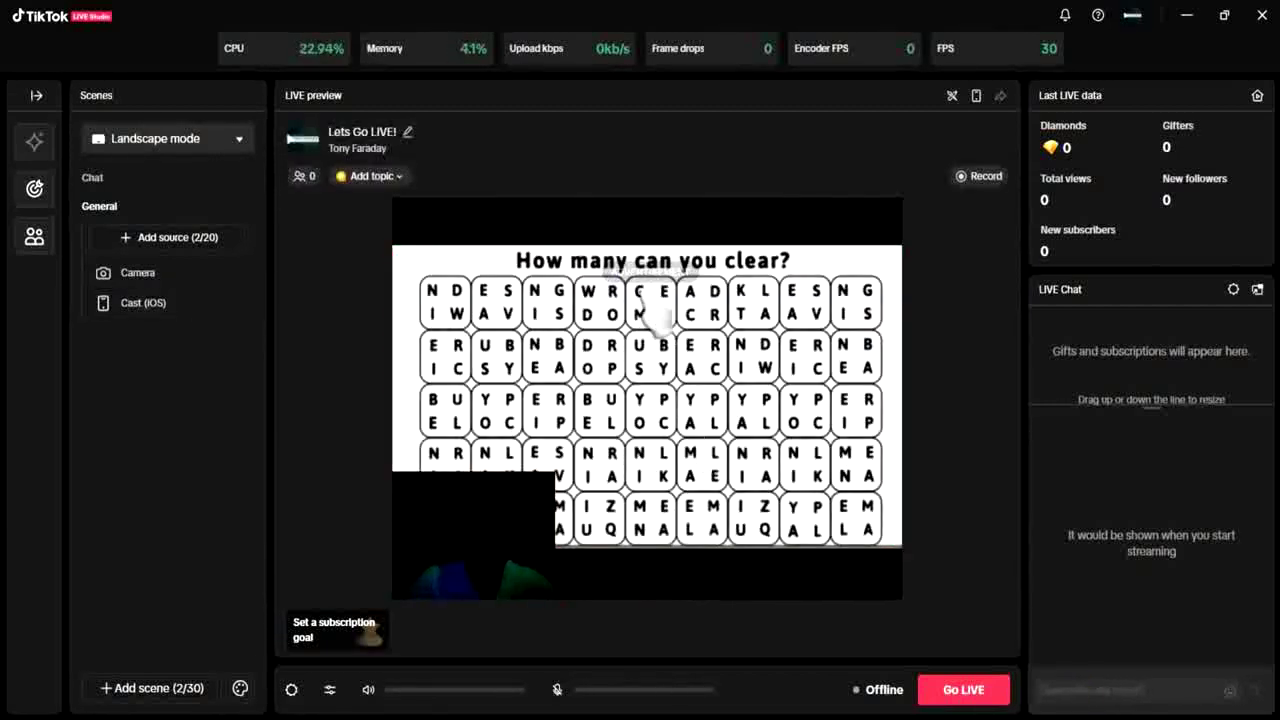
Open the LIVE settings via Go LIVE, showing Auto screenshot cover and 'Lets Go LIVE!' title.
{"action": "left_click", "coordinate": [1124, 700]}
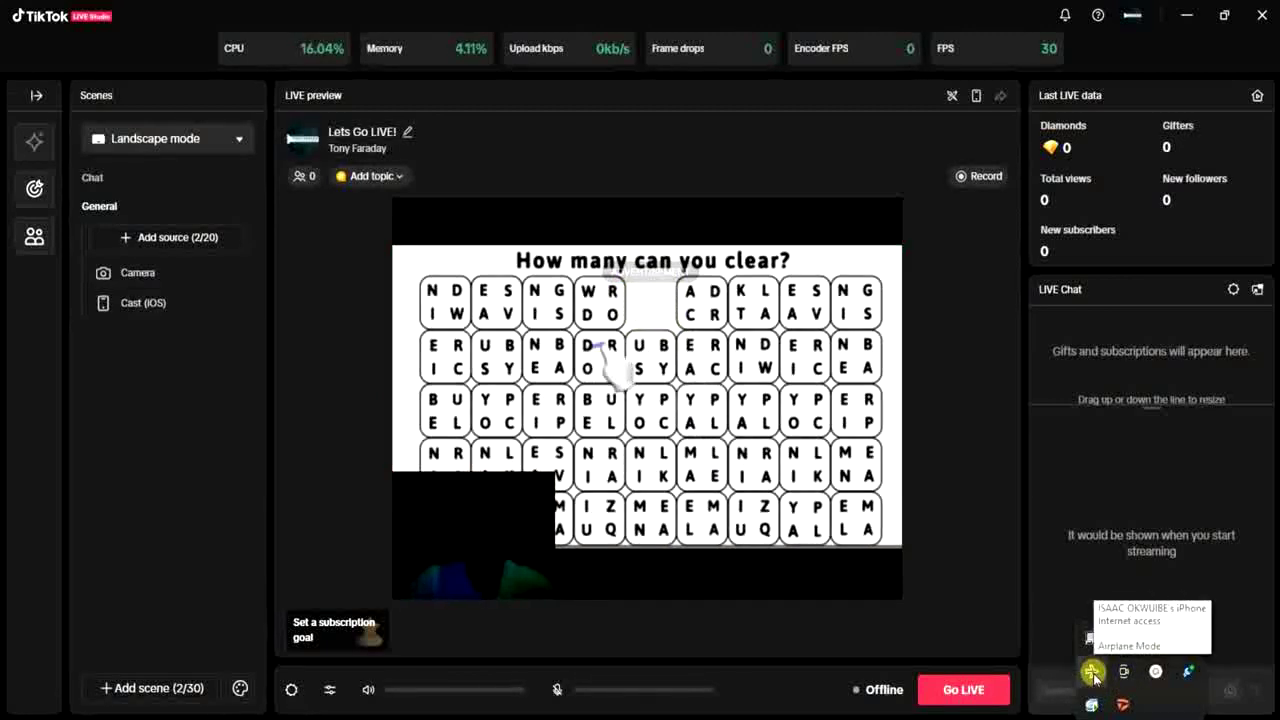
{"action": "left_click", "coordinate": [1152, 672]}
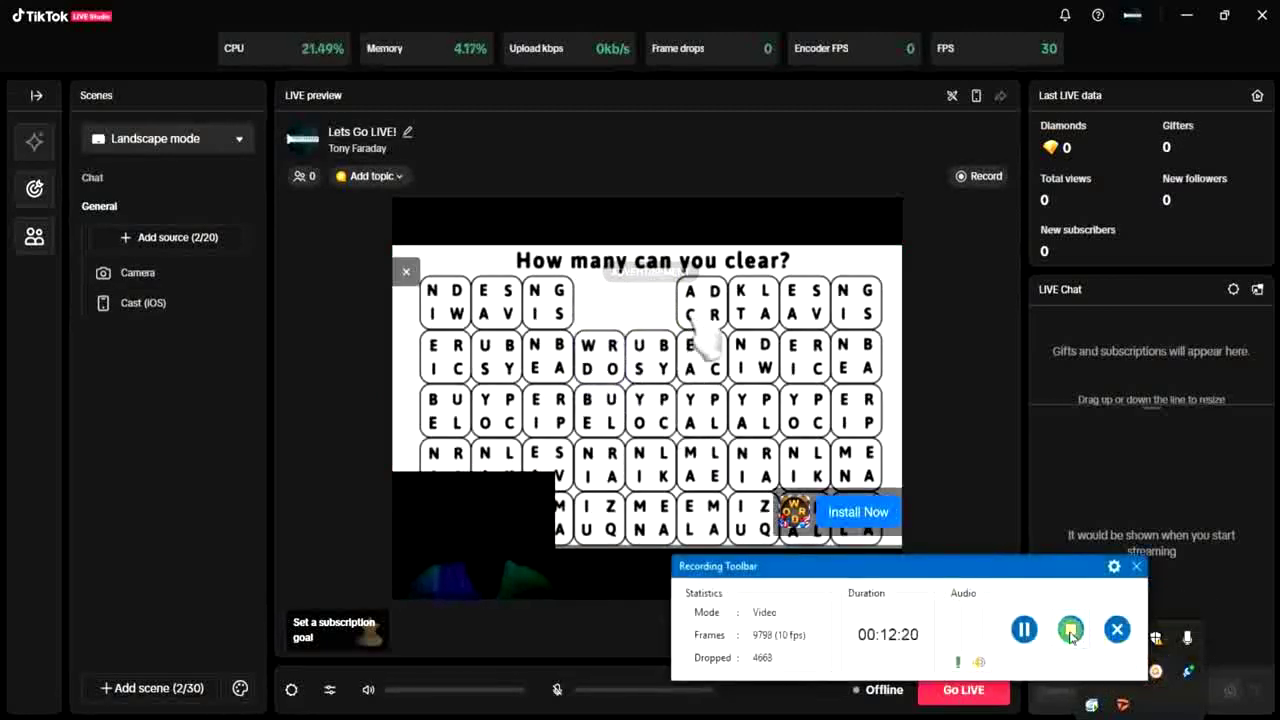
{"action": "left_click", "coordinate": [1068, 628]}
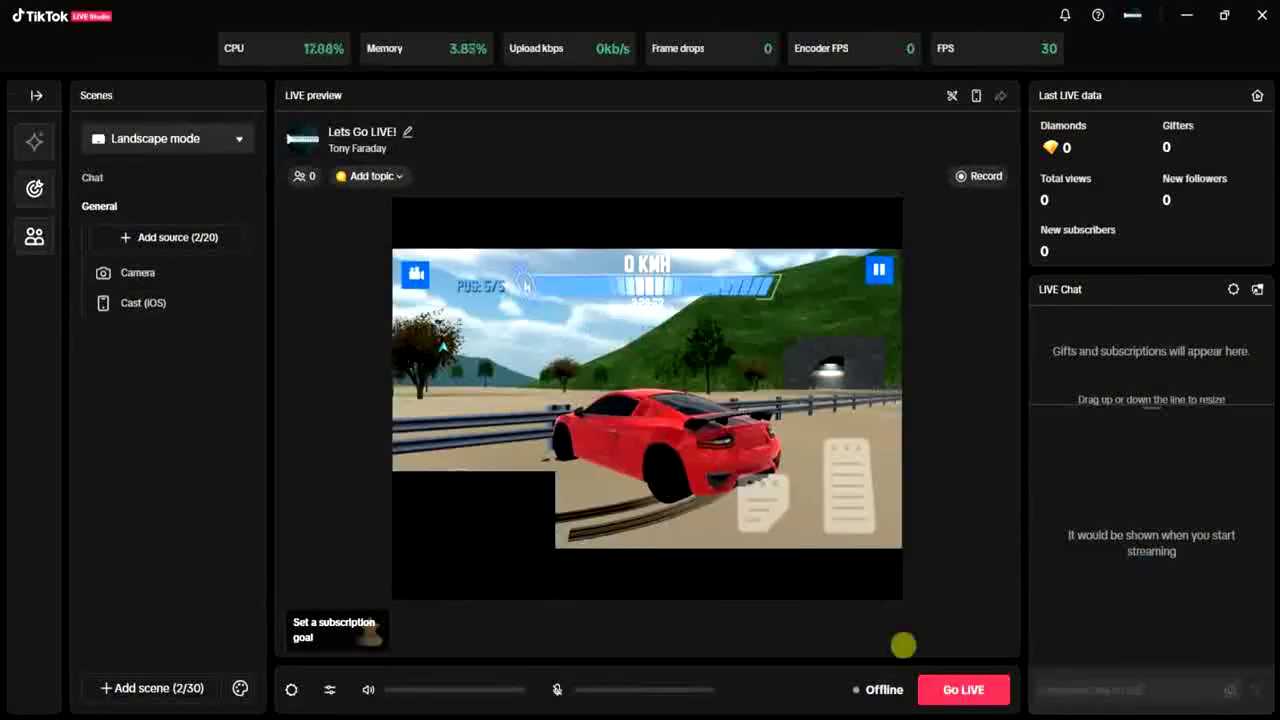
{"action": "left_click", "coordinate": [963, 689]}
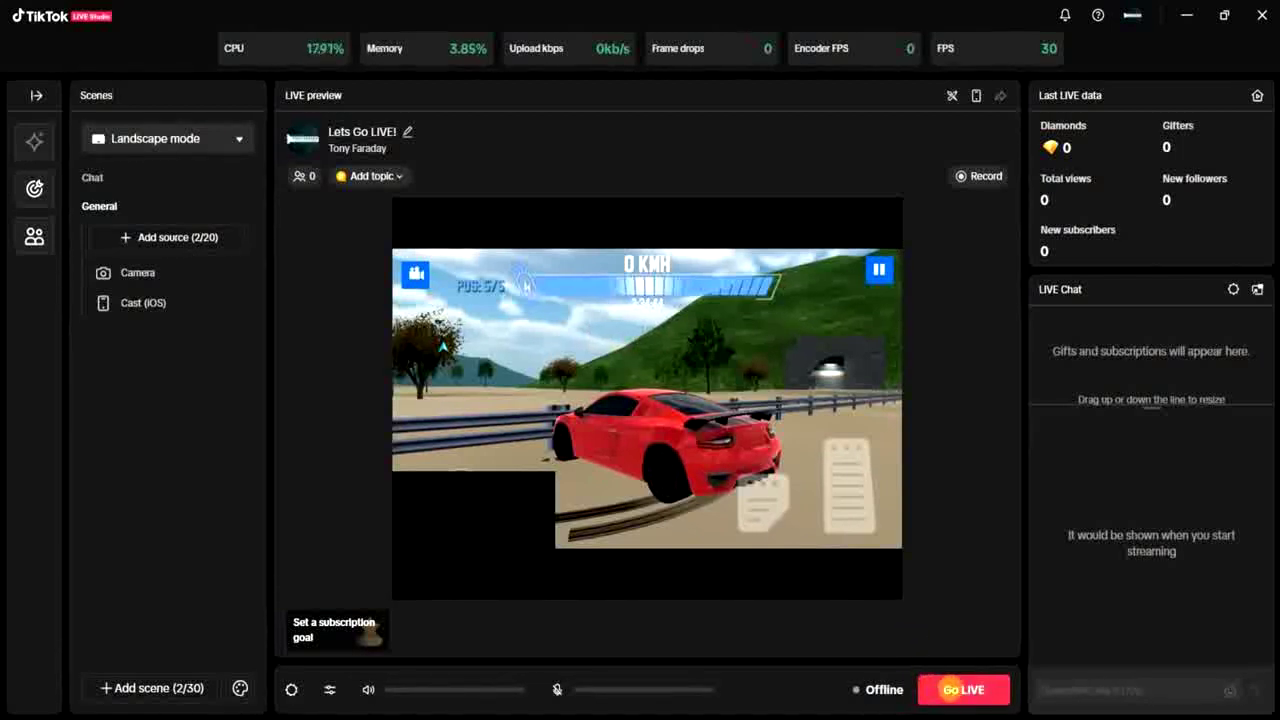
{"action": "left_click", "coordinate": [963, 689]}
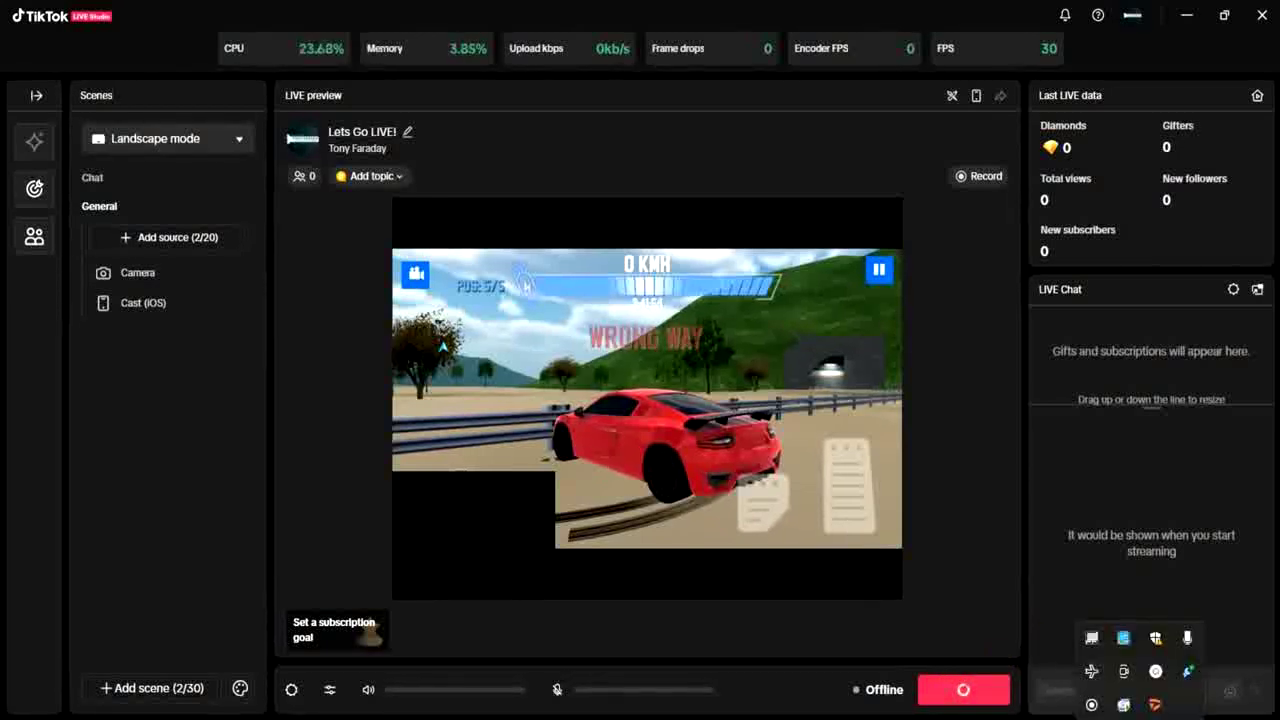
{"action": "left_click", "coordinate": [1155, 671]}
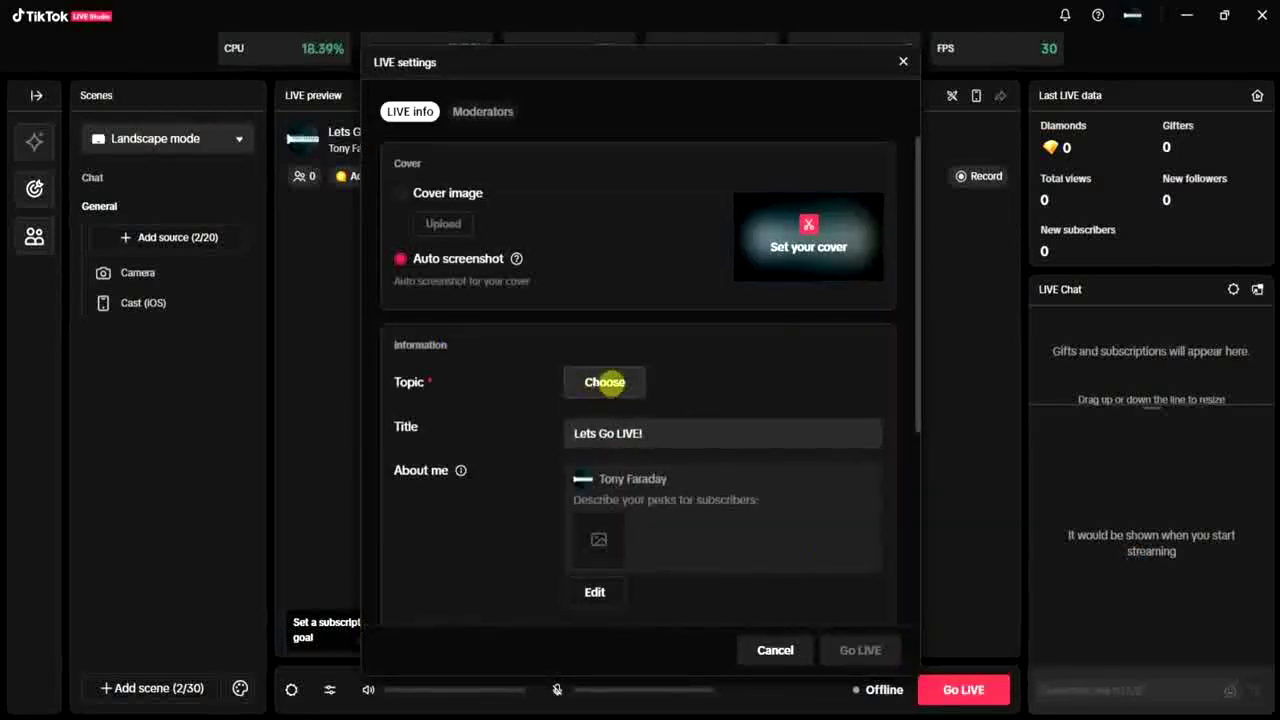
Choose Gaming as the topic category and Epic Seven as the game.
{"action": "left_click", "coordinate": [604, 381]}
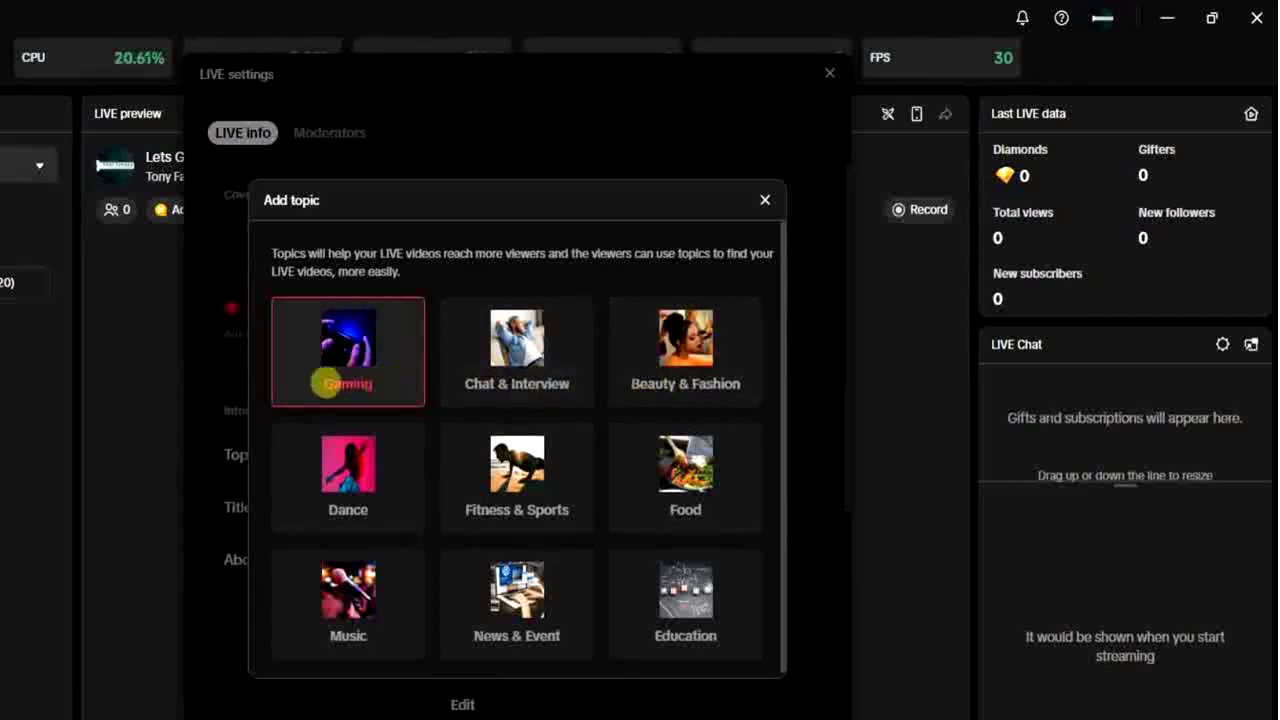
{"action": "left_click", "coordinate": [336, 358]}
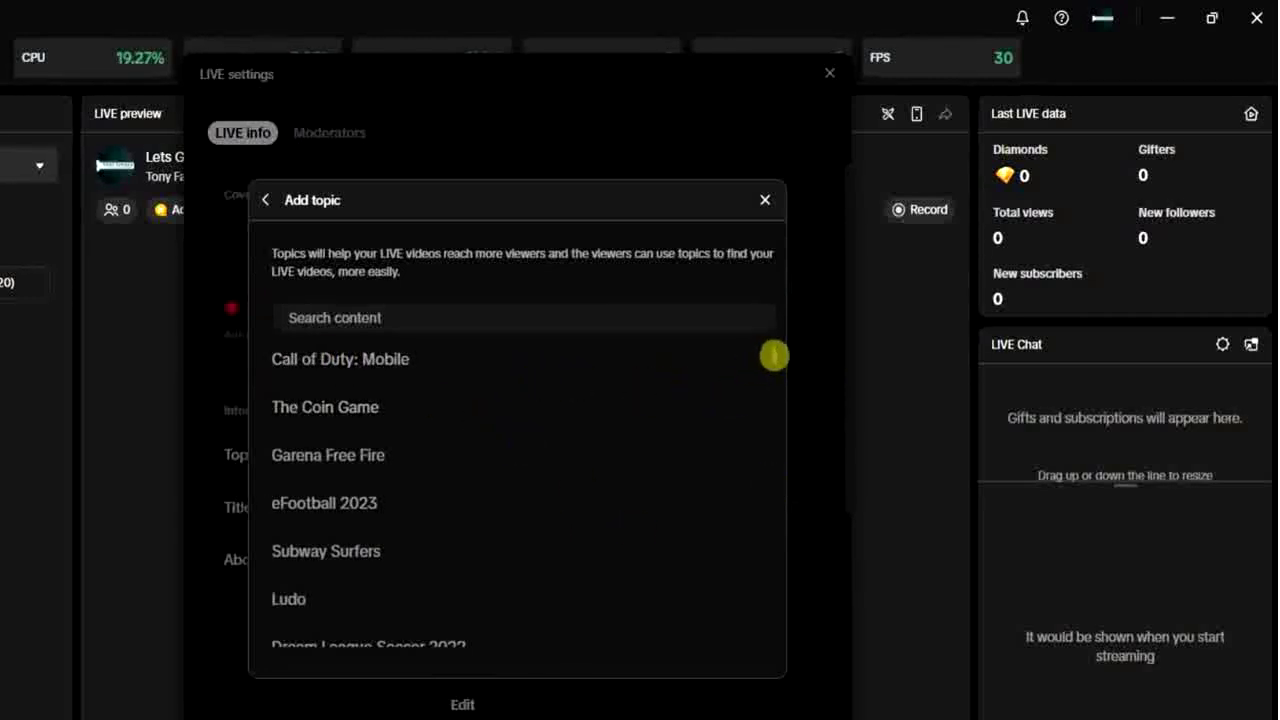
{"action": "scroll", "coordinate": [774, 355], "scroll_direction": "down", "scroll_amount": 10}
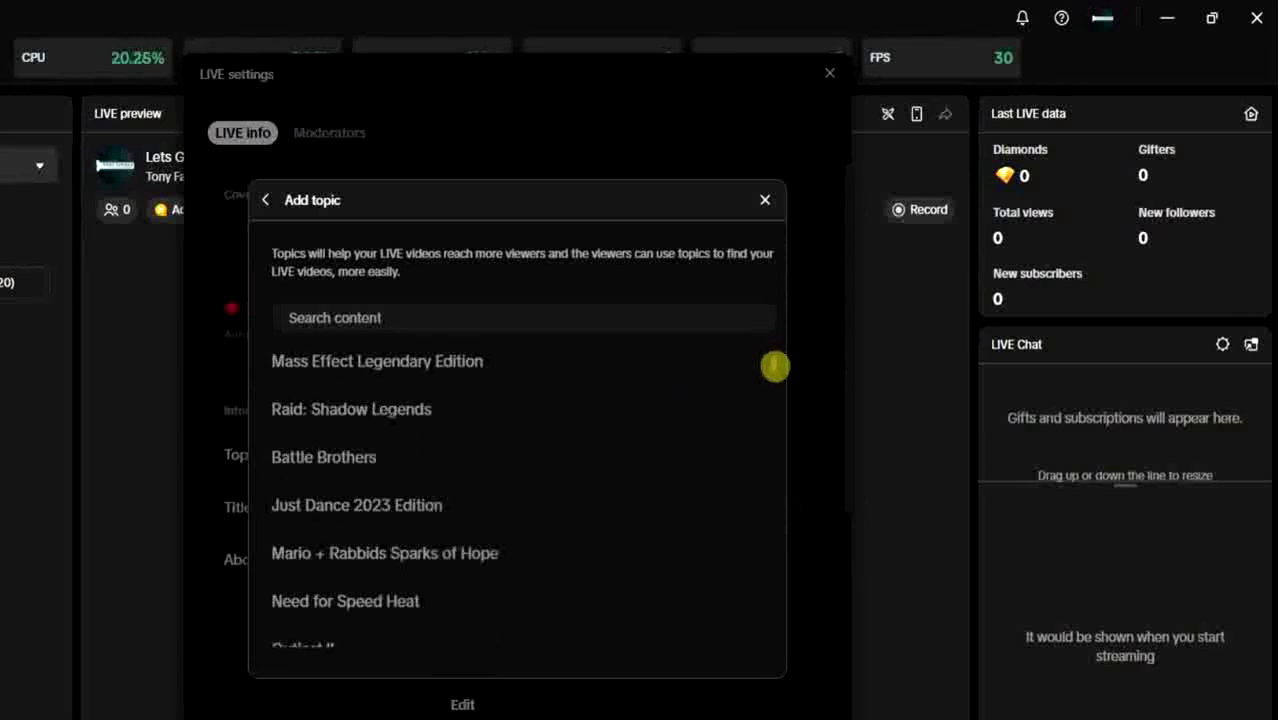
{"action": "left_click_drag", "start_coordinate": [774, 367], "coordinate": [771, 450]}
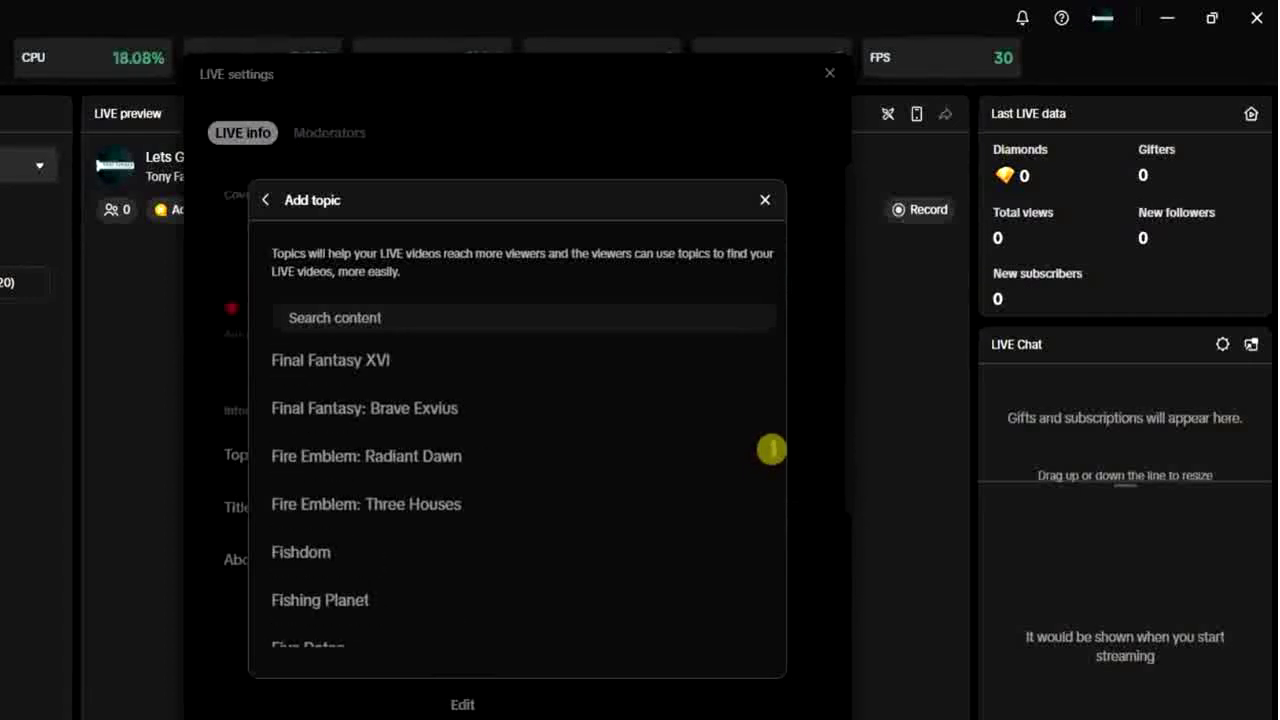
{"action": "left_click_drag", "start_coordinate": [771, 450], "coordinate": [771, 444]}
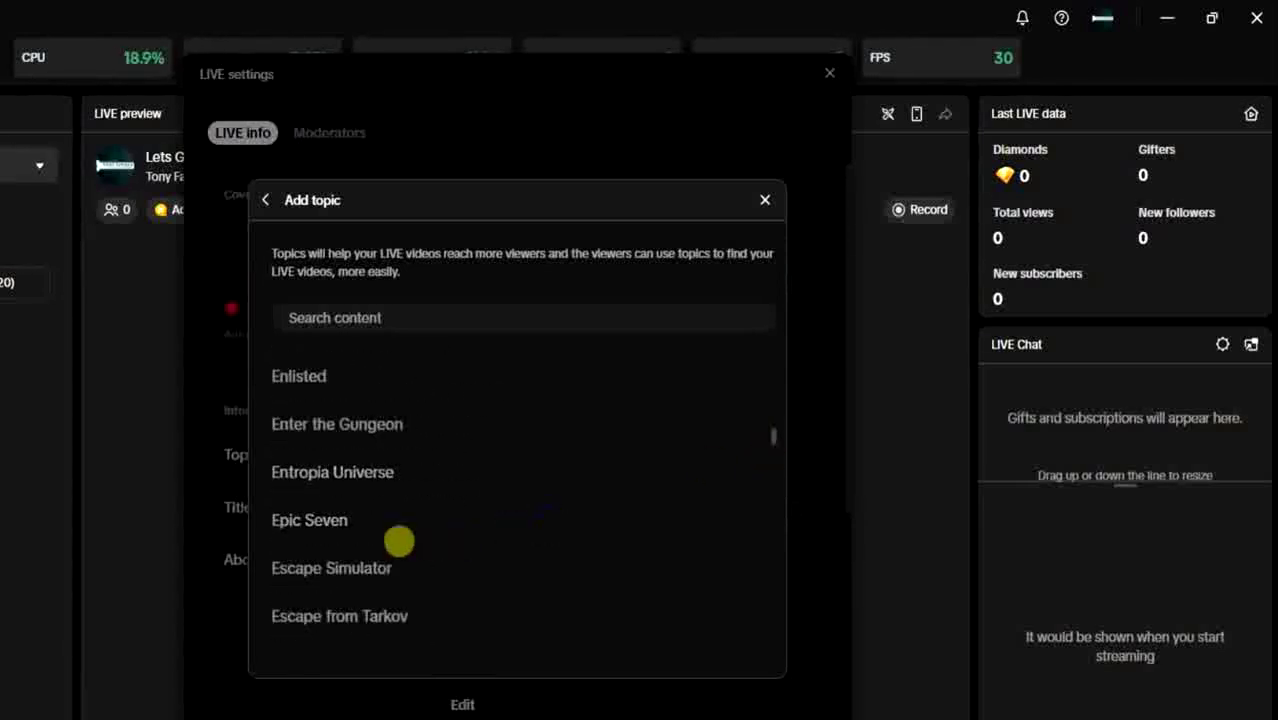
{"action": "left_click", "coordinate": [310, 520]}
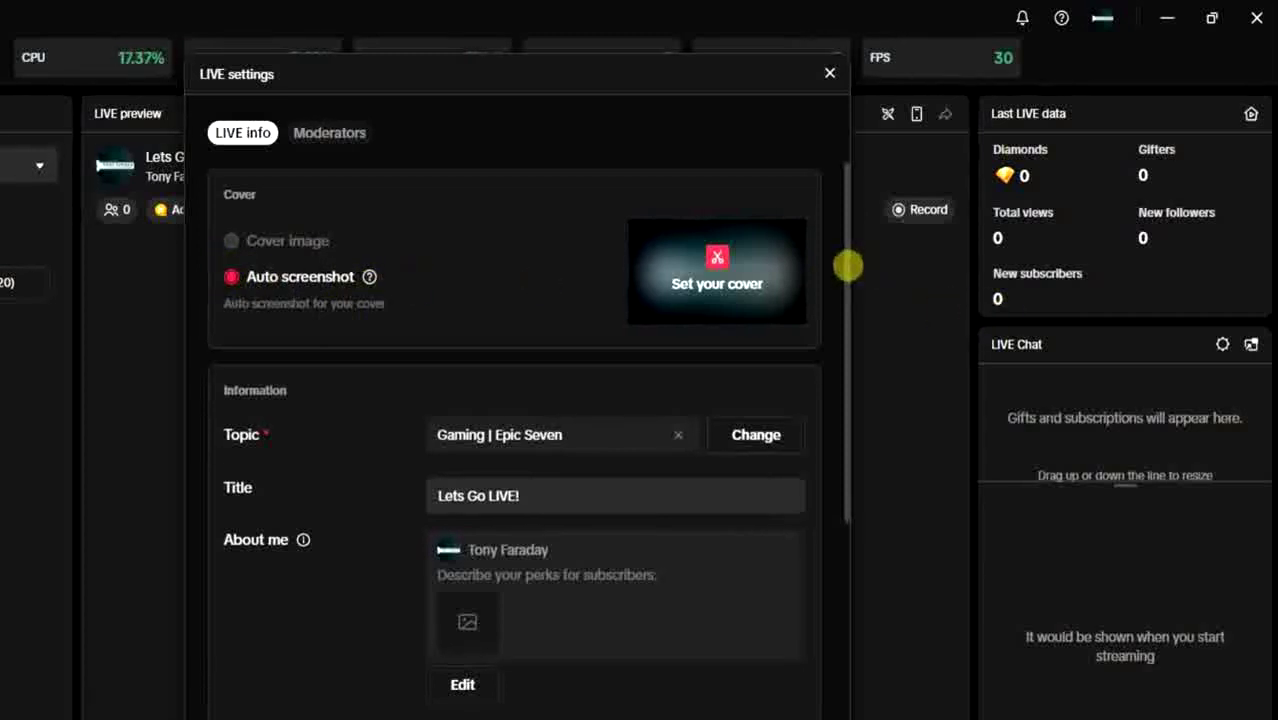
{"action": "left_click_drag", "start_coordinate": [847, 265], "coordinate": [851, 334]}
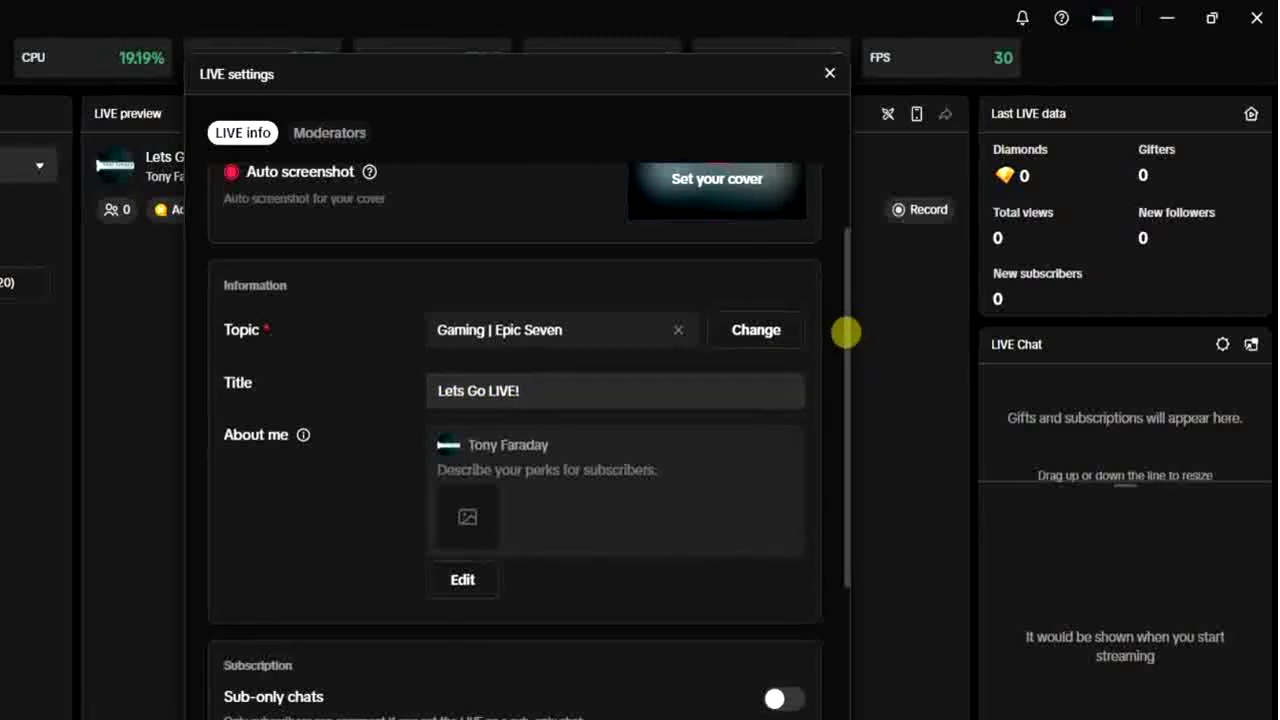
{"action": "left_click_drag", "start_coordinate": [846, 340], "coordinate": [846, 366]}
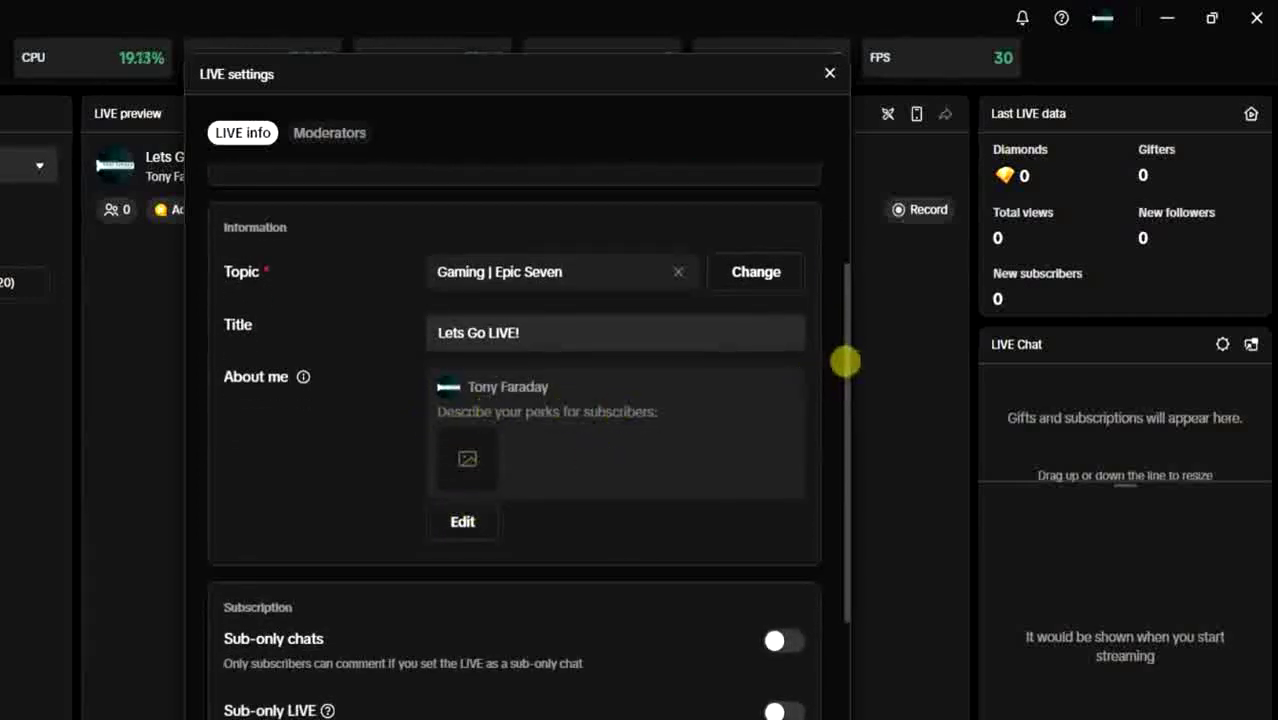
{"action": "left_click_drag", "start_coordinate": [845, 358], "coordinate": [877, 254]}
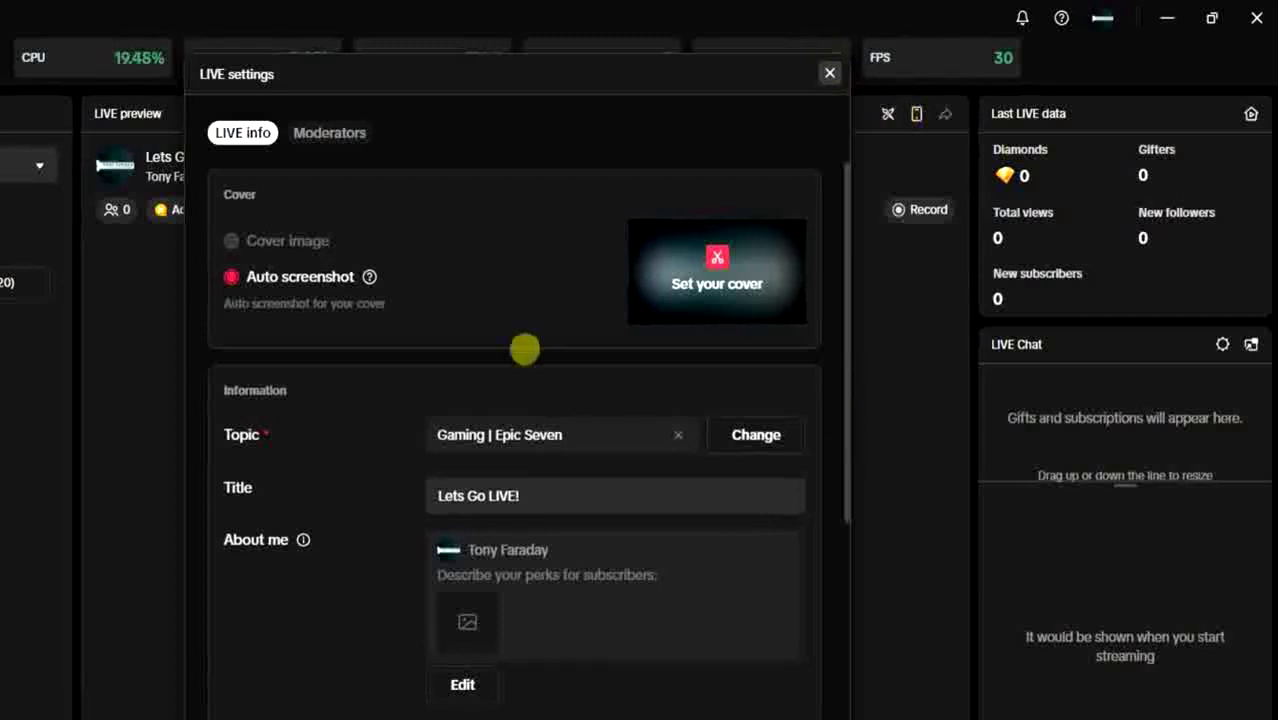
Dismiss the LIVE settings dialog to return to the racing game preview.
{"action": "key", "text": "Escape"}
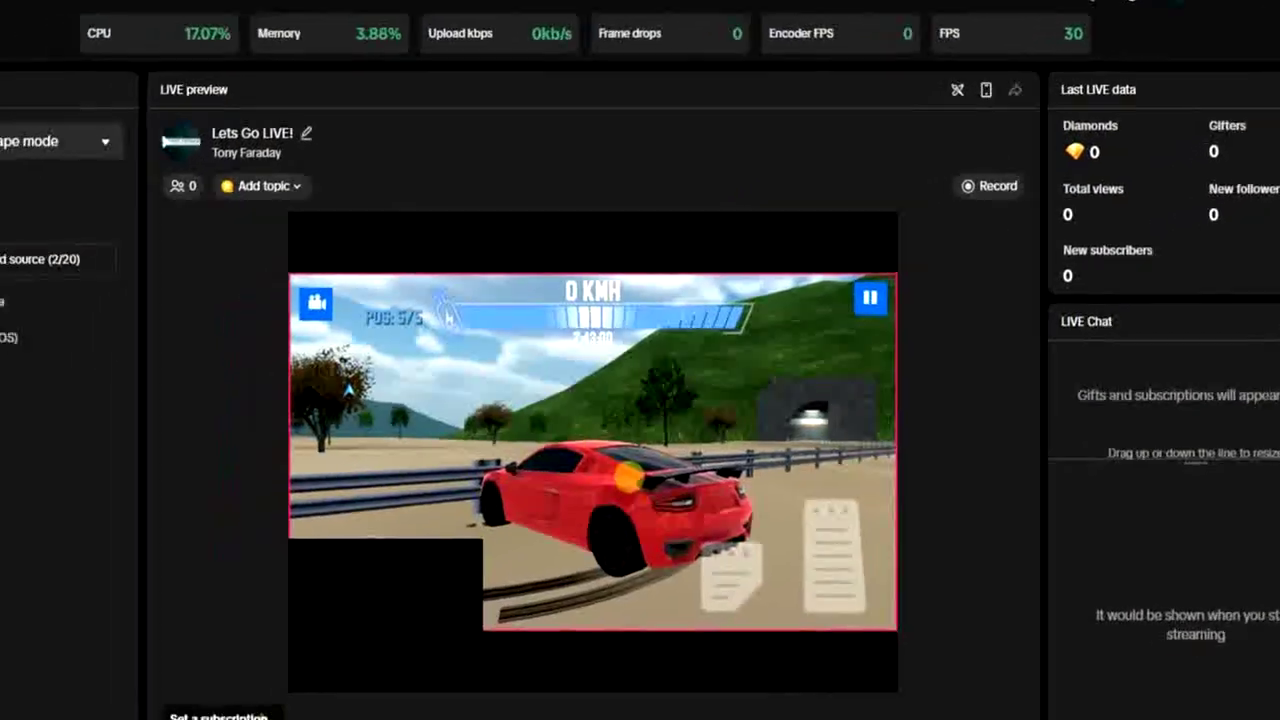